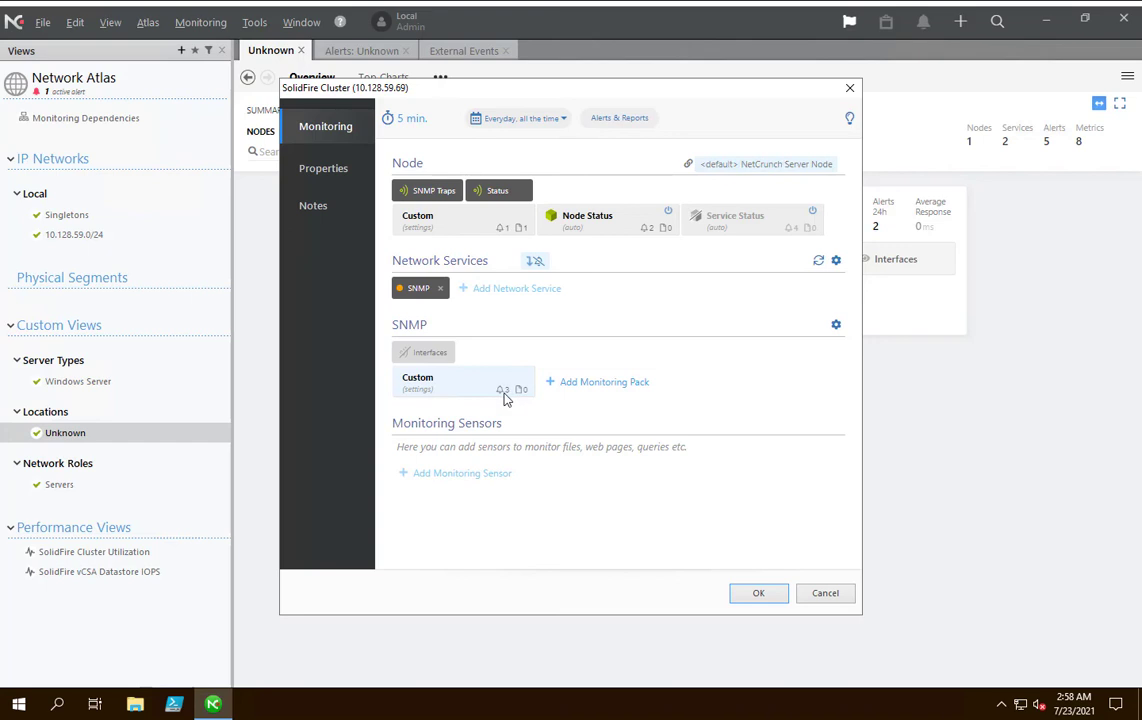
Review the SolidFire Cluster node's identification and appearance properties, and close the node settings.
{"action": "left_click", "coordinate": [333, 170]}
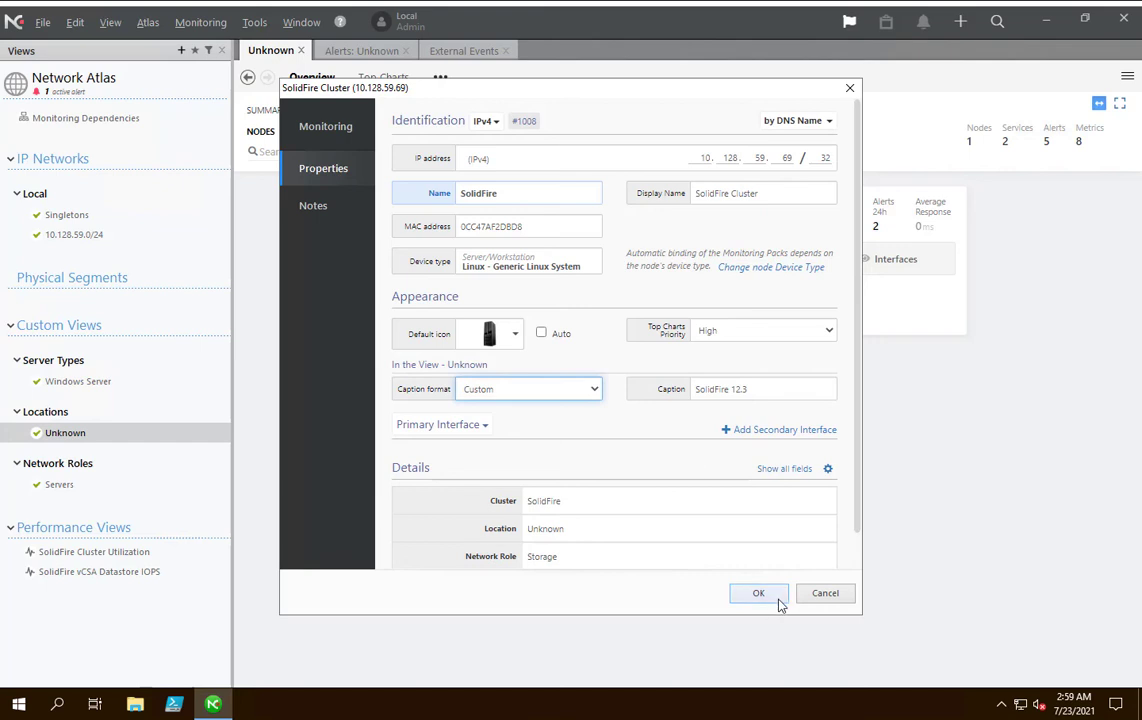
{"action": "left_click", "coordinate": [759, 594]}
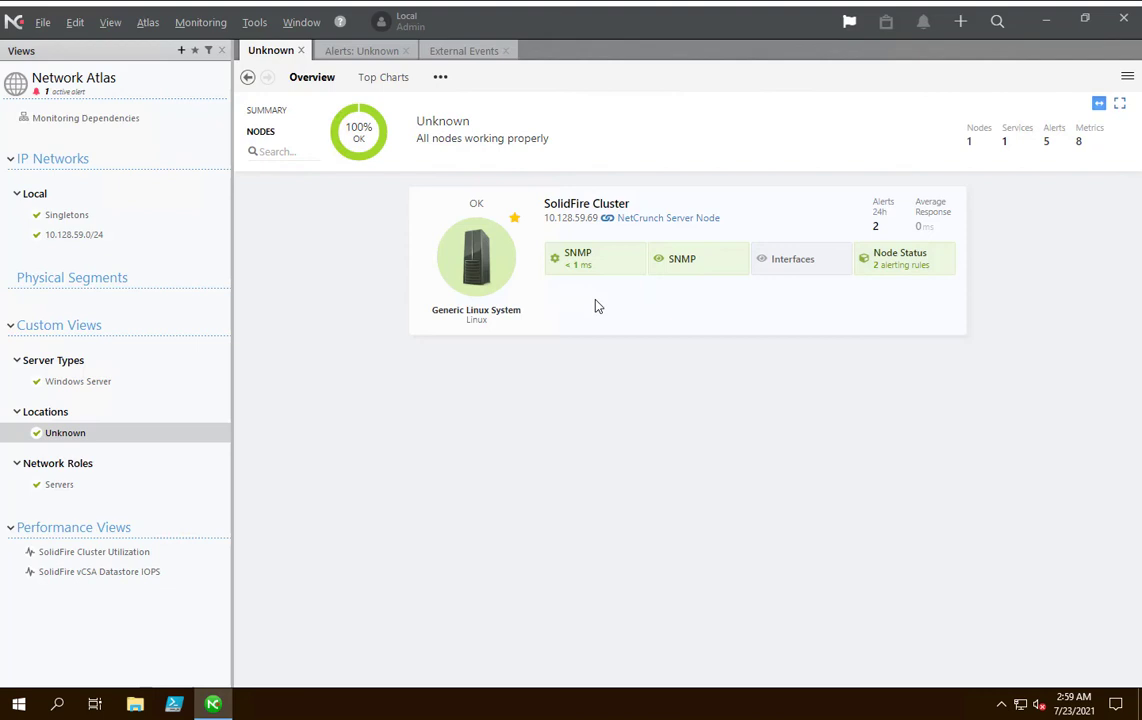
Open the SolidFire Cluster node's status window and review its warnings from the last 24 hours.
{"action": "right_click", "coordinate": [505, 254]}
{"action": "left_click", "coordinate": [547, 264]}
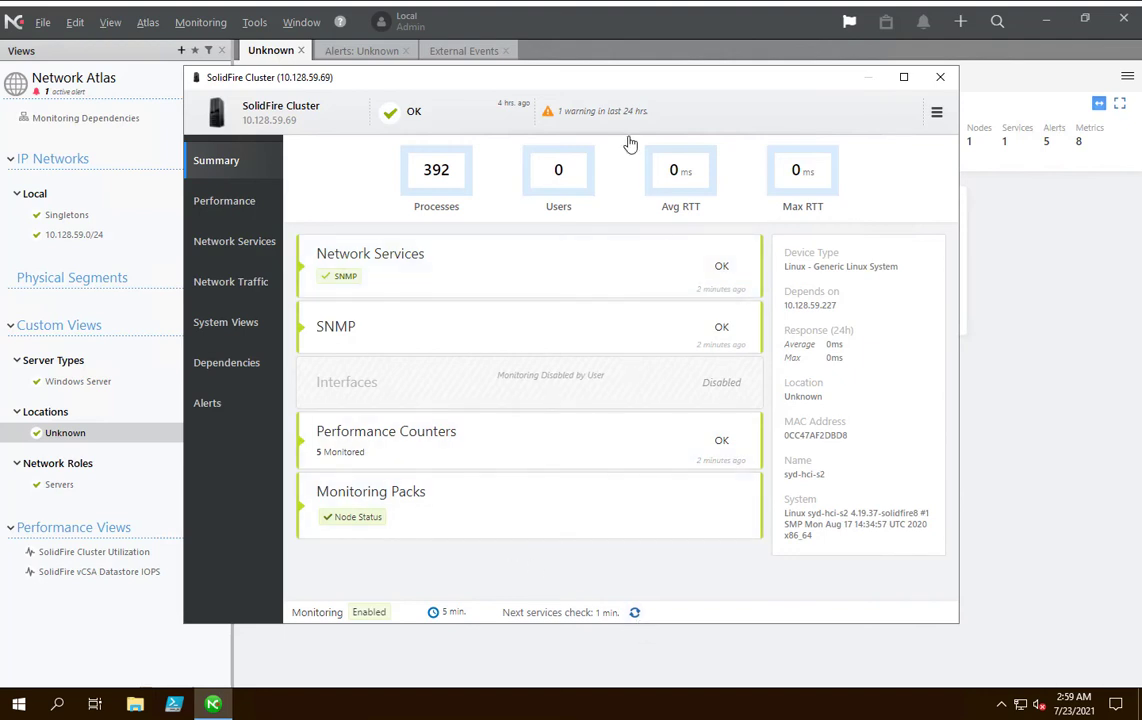
{"action": "left_click", "coordinate": [604, 117]}
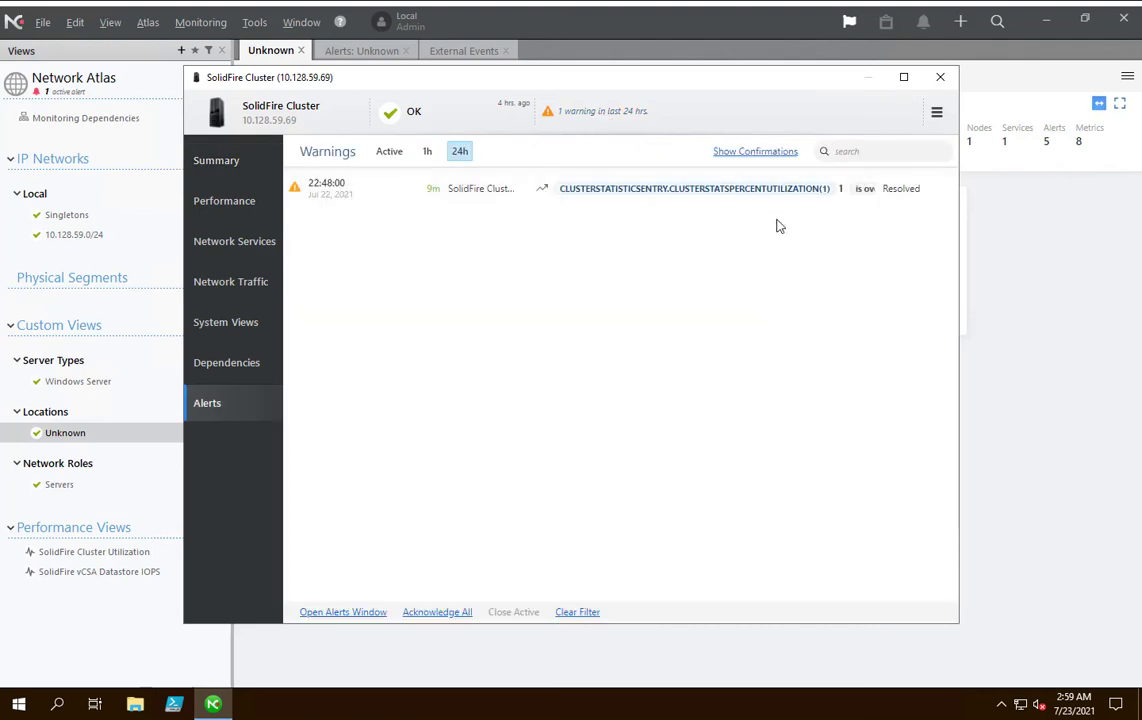
Examine the 24-hour charts of clusterStatsPercentUtilization and volActualIOPs among the node's monitored performance counters.
{"action": "left_click", "coordinate": [220, 162]}
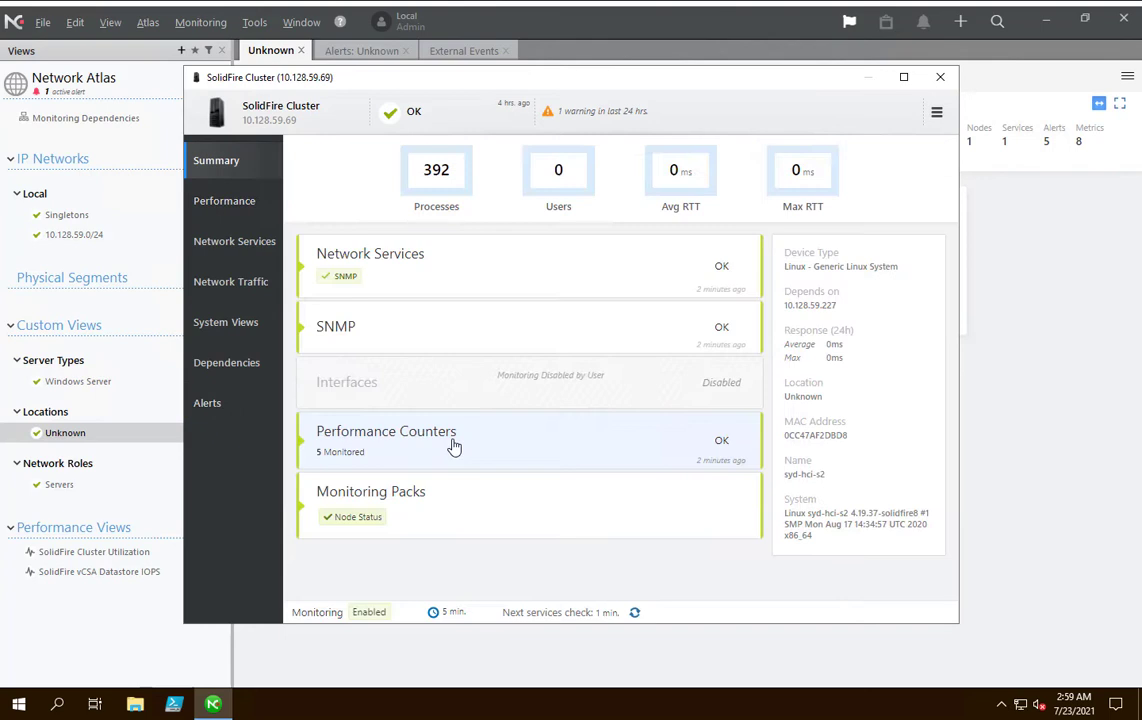
{"action": "left_click", "coordinate": [454, 445]}
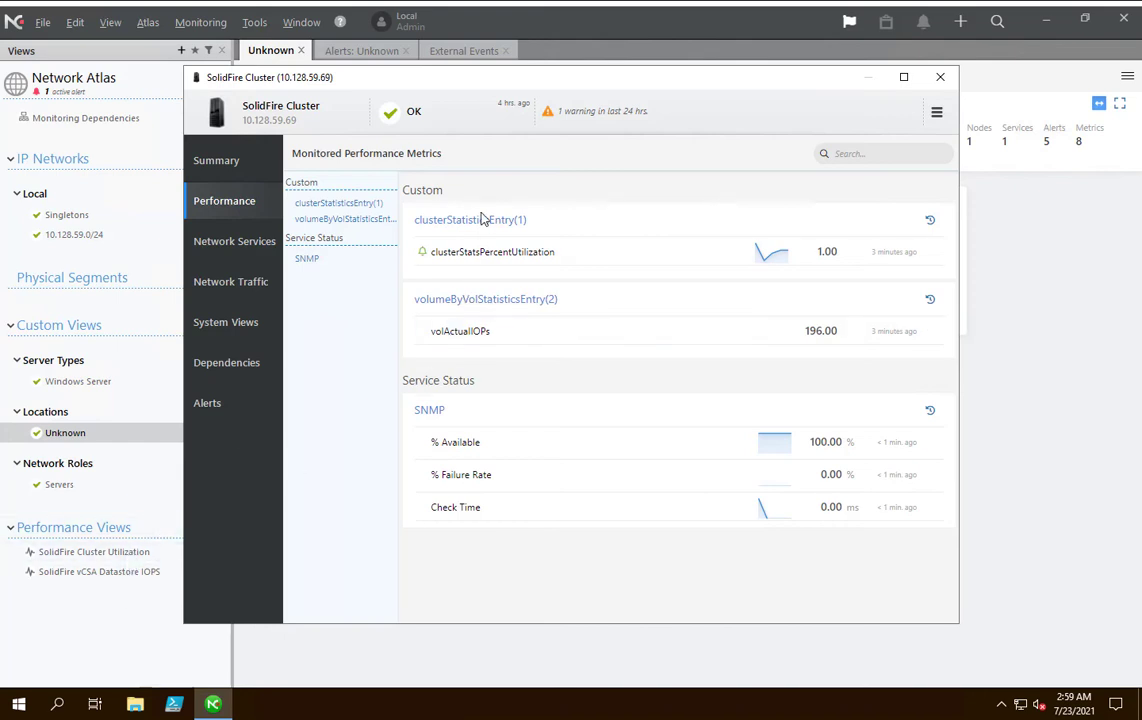
{"action": "left_click", "coordinate": [541, 252]}
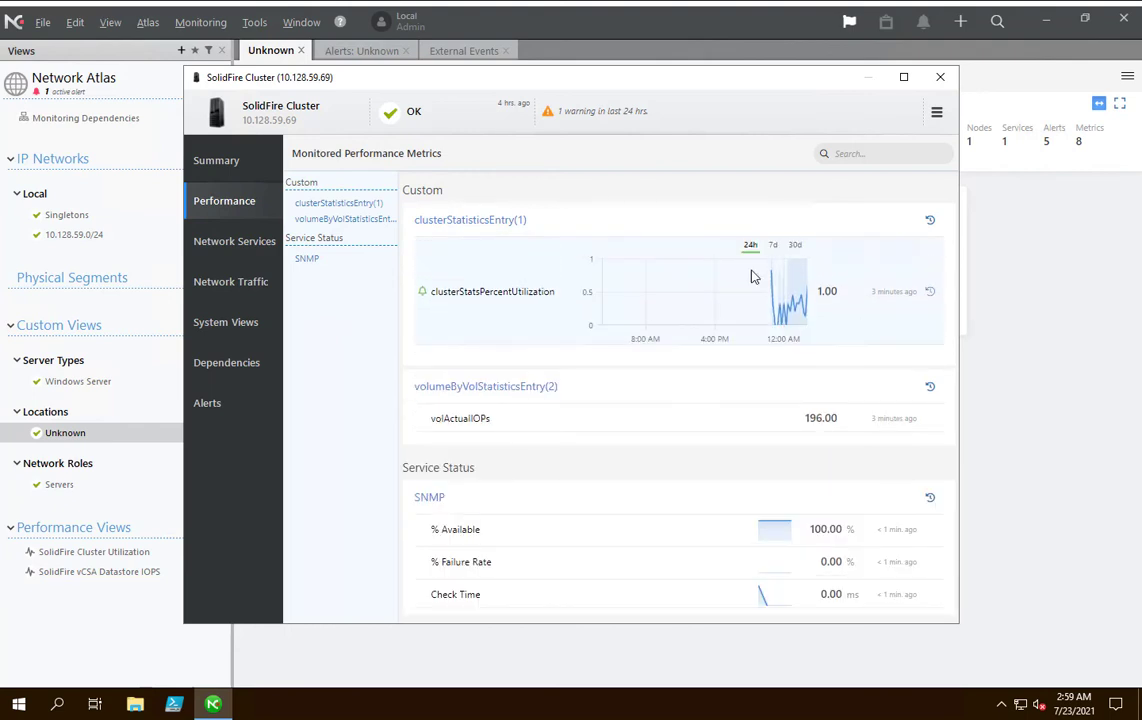
{"action": "mouse_move", "coordinate": [808, 300]}
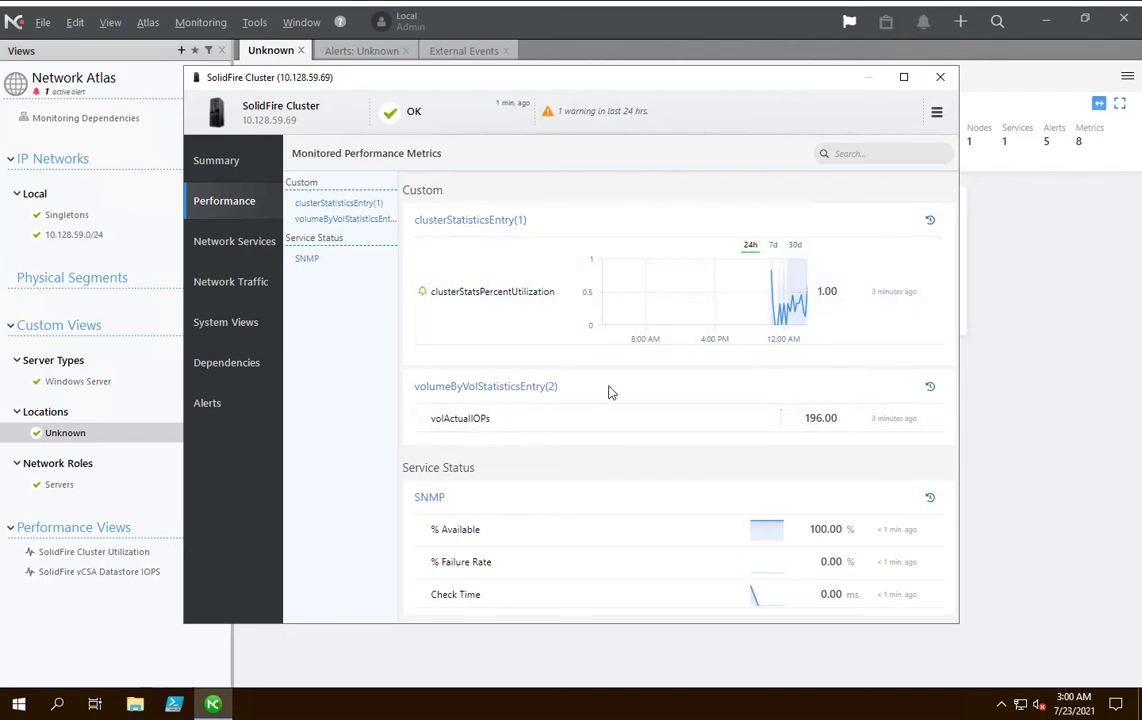
{"action": "left_click", "coordinate": [817, 423]}
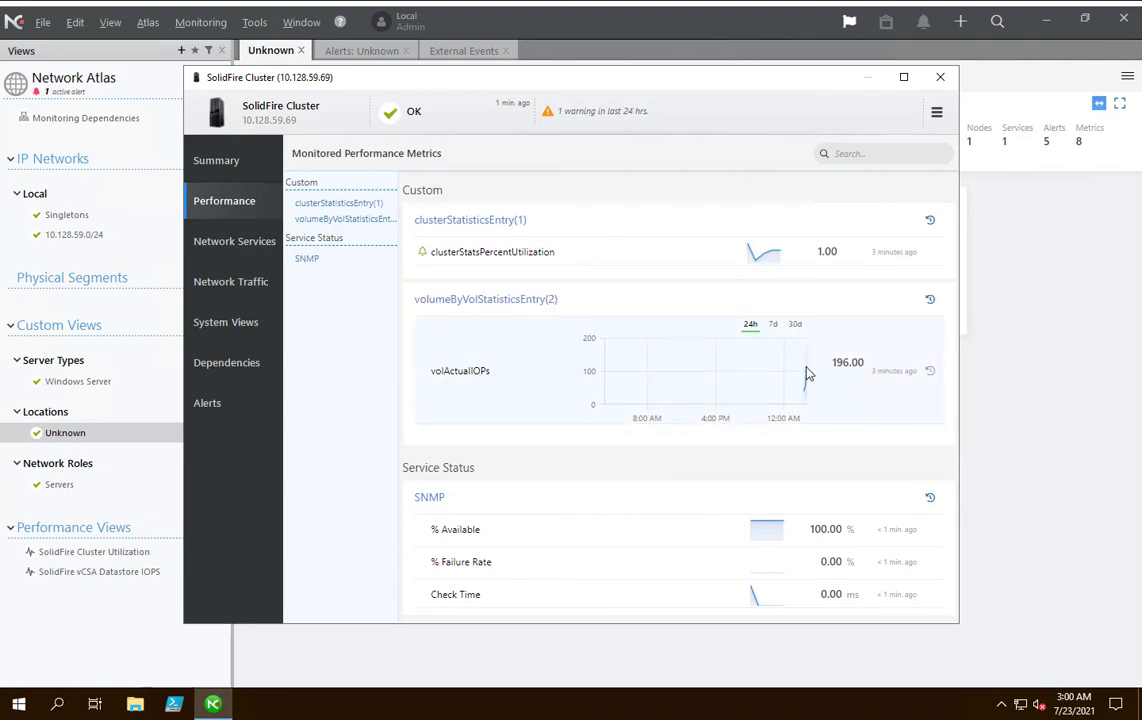
{"action": "mouse_move", "coordinate": [809, 374]}
Examine the volActualIOPs history in Performance Trends, and close the trend and node status windows.
{"action": "left_click", "coordinate": [931, 374]}
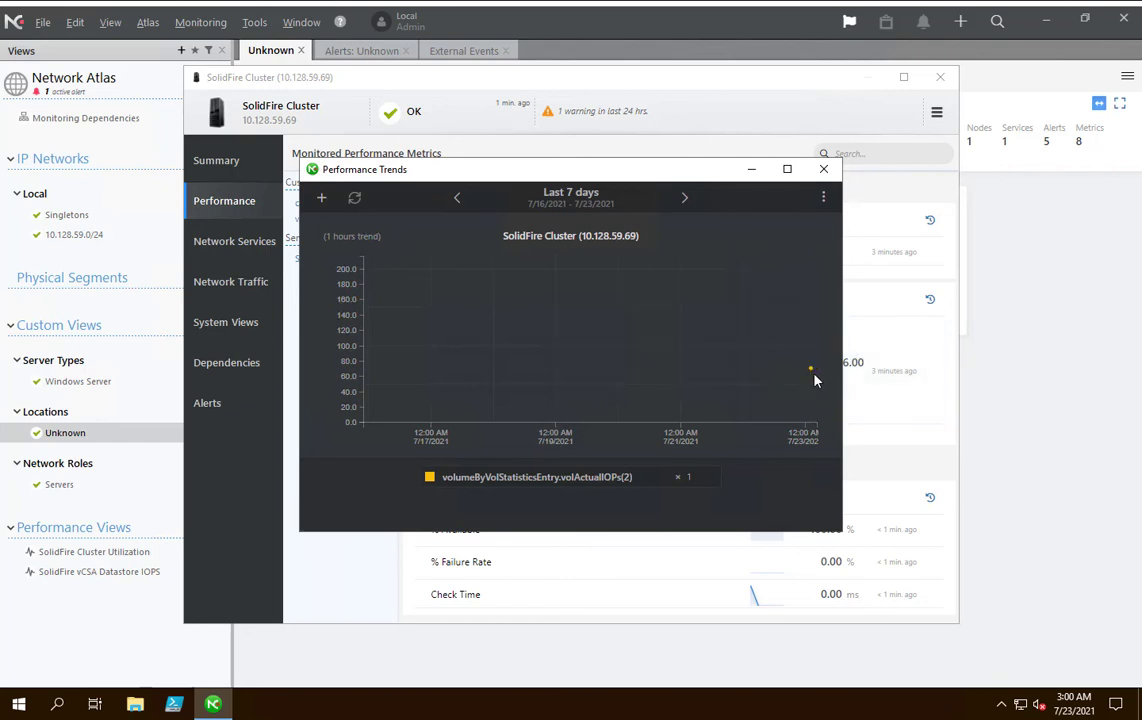
{"action": "mouse_move", "coordinate": [813, 379]}
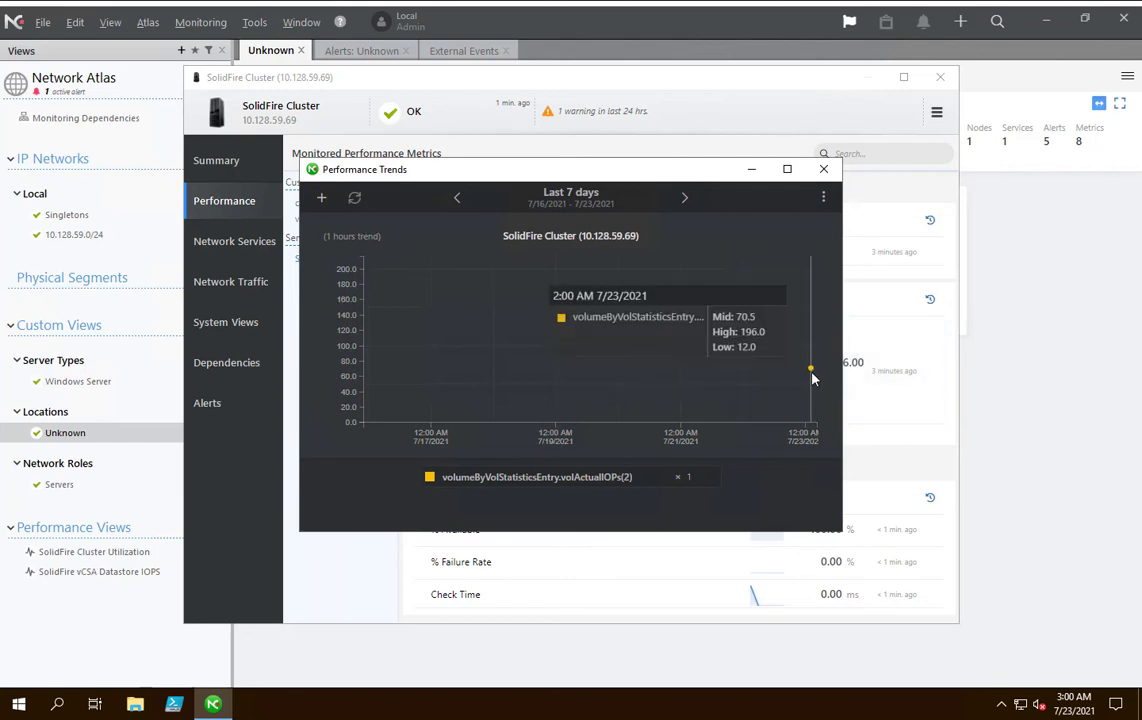
{"action": "left_click", "coordinate": [823, 169]}
{"action": "left_click", "coordinate": [940, 77]}
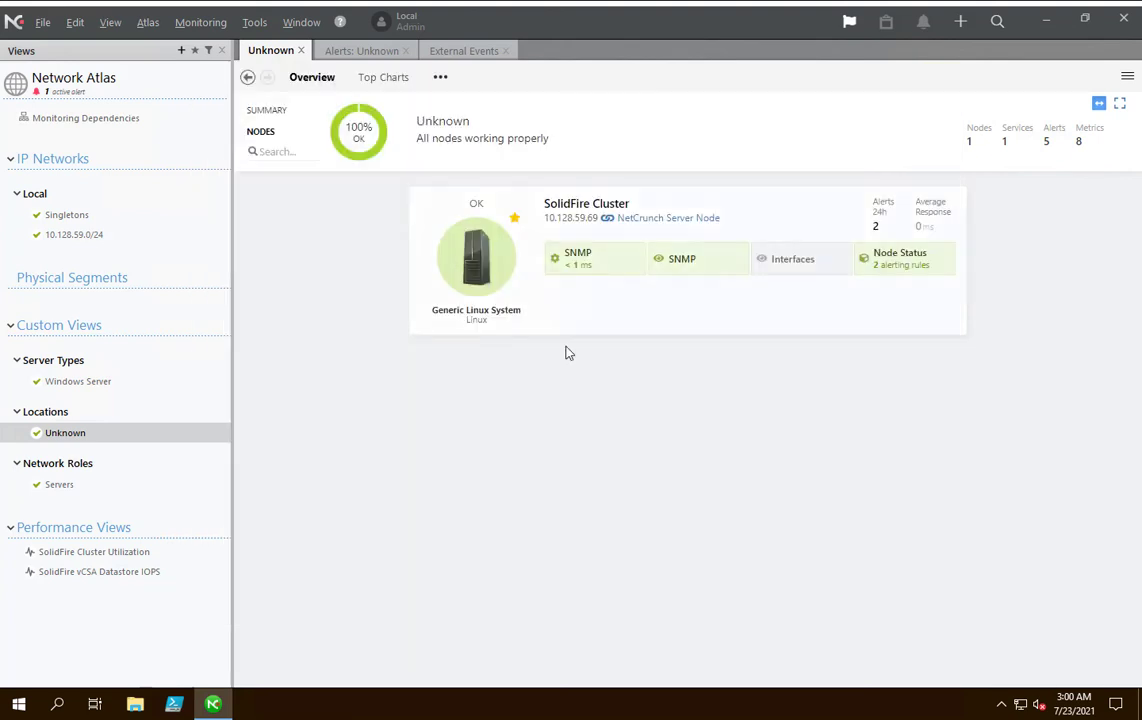
Examine the SolidFire Cluster Utilization and SolidFire vCSA Datastore IOPS performance views.
{"action": "left_click", "coordinate": [100, 552]}
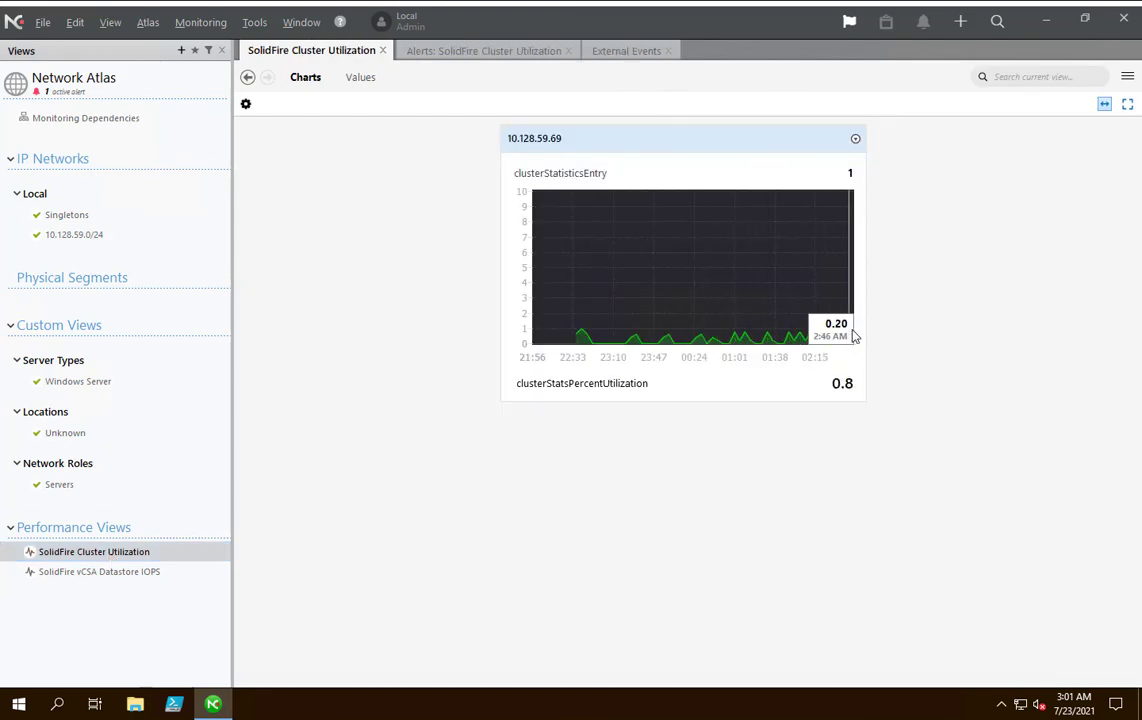
{"action": "left_click", "coordinate": [134, 572]}
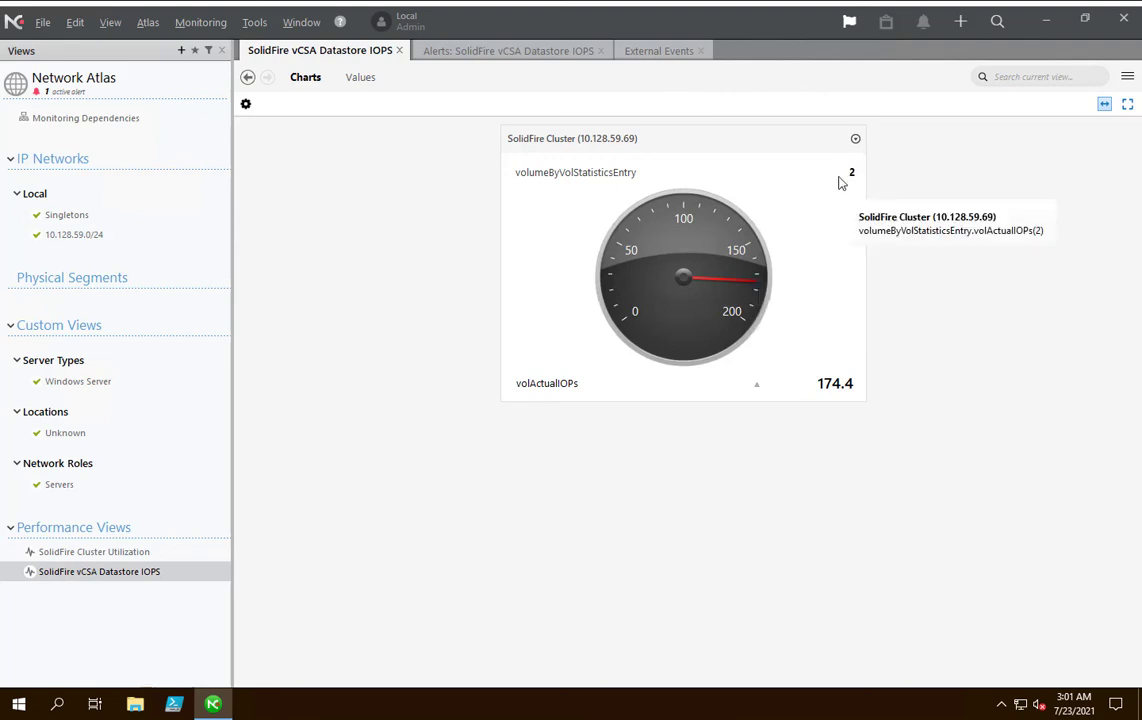
Start creating a new performance view in the atlas.
{"action": "right_click", "coordinate": [105, 571]}
{"action": "mouse_move", "coordinate": [181, 447]}
{"action": "left_click", "coordinate": [304, 512]}
{"action": "left_click", "coordinate": [533, 388]}
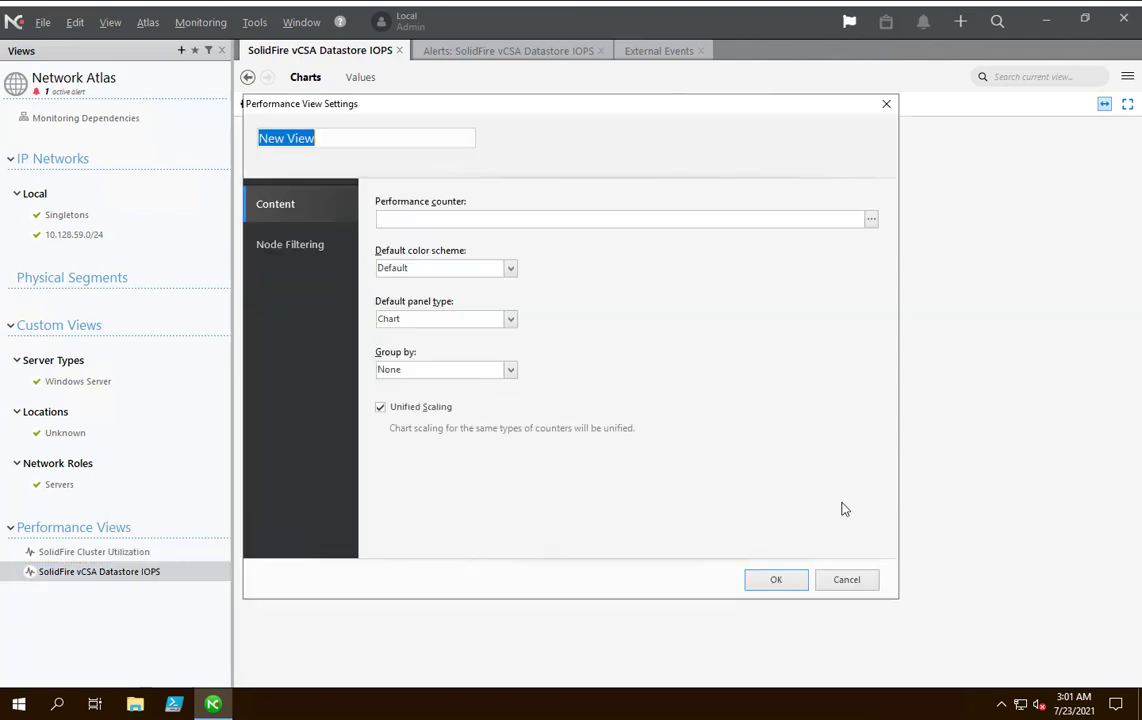
Start adding a new SNMP performance counter to the view and open the MIB database to choose its object.
{"action": "left_click", "coordinate": [869, 219]}
{"action": "left_click", "coordinate": [537, 460]}
{"action": "left_click", "coordinate": [670, 476]}
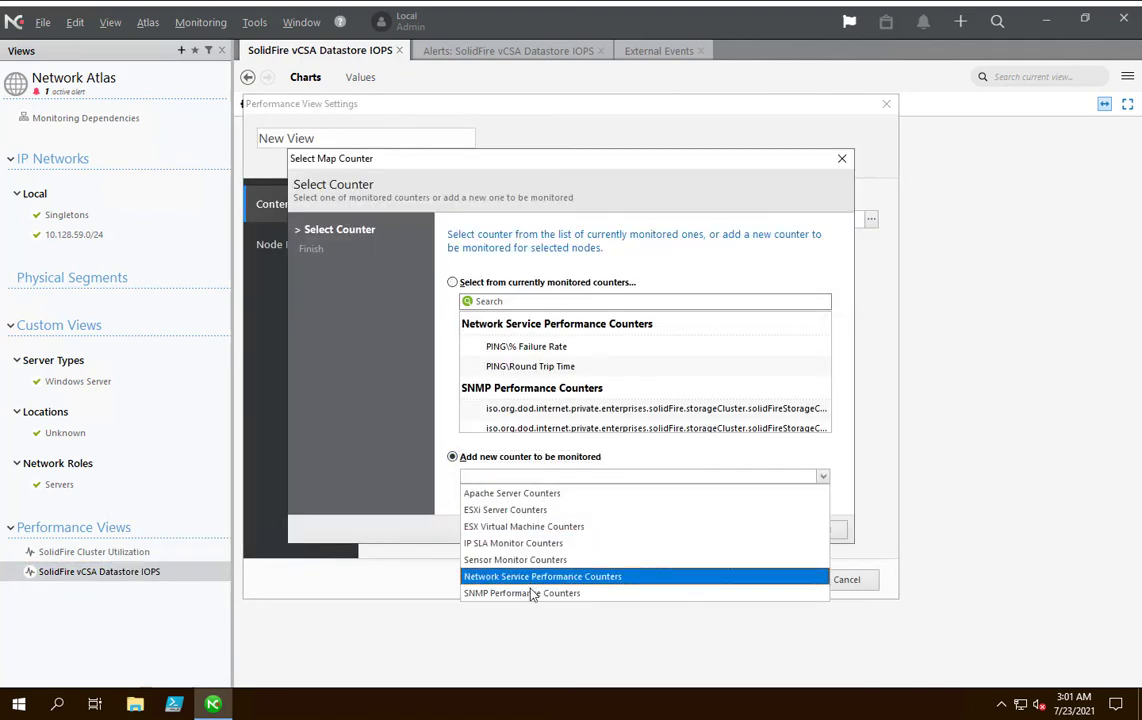
{"action": "left_click", "coordinate": [665, 591]}
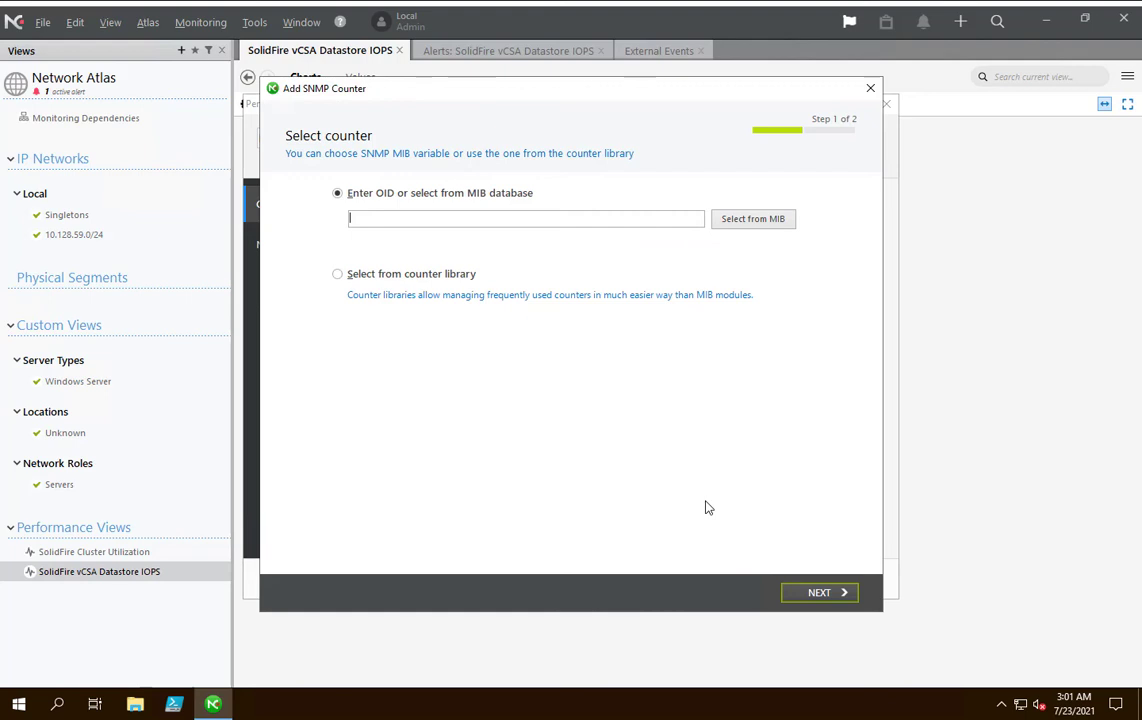
{"action": "left_click", "coordinate": [753, 219]}
Examine the SolidFire per-volume MIB objects, covering IOPS, throttle, read and write bytes, queue depth, latency and zero blocks.
{"action": "scroll", "coordinate": [172, 371], "scroll_direction": "down", "scroll_amount": 2}
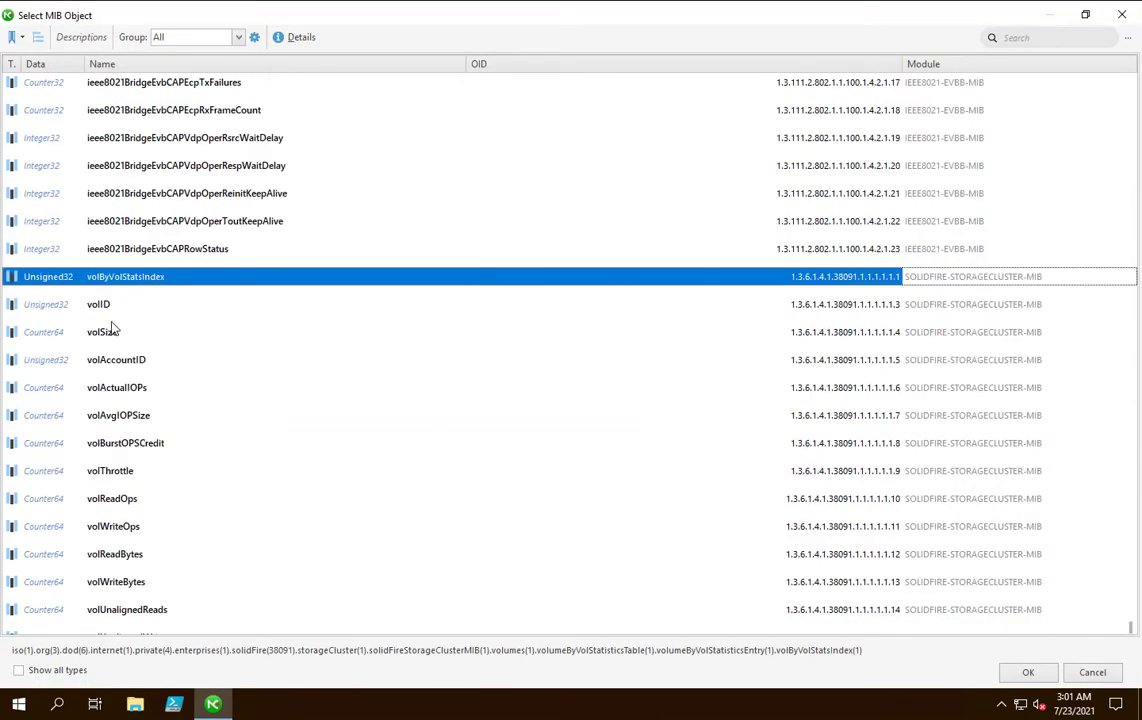
{"action": "left_click", "coordinate": [163, 390]}
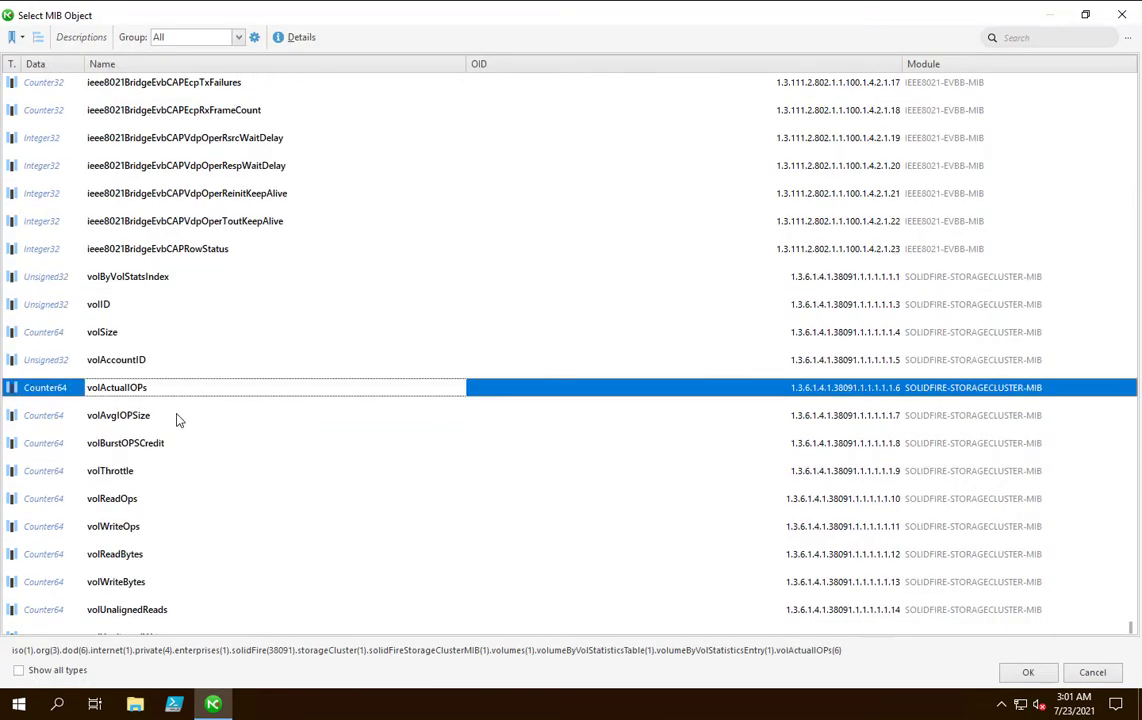
{"action": "left_click", "coordinate": [181, 419]}
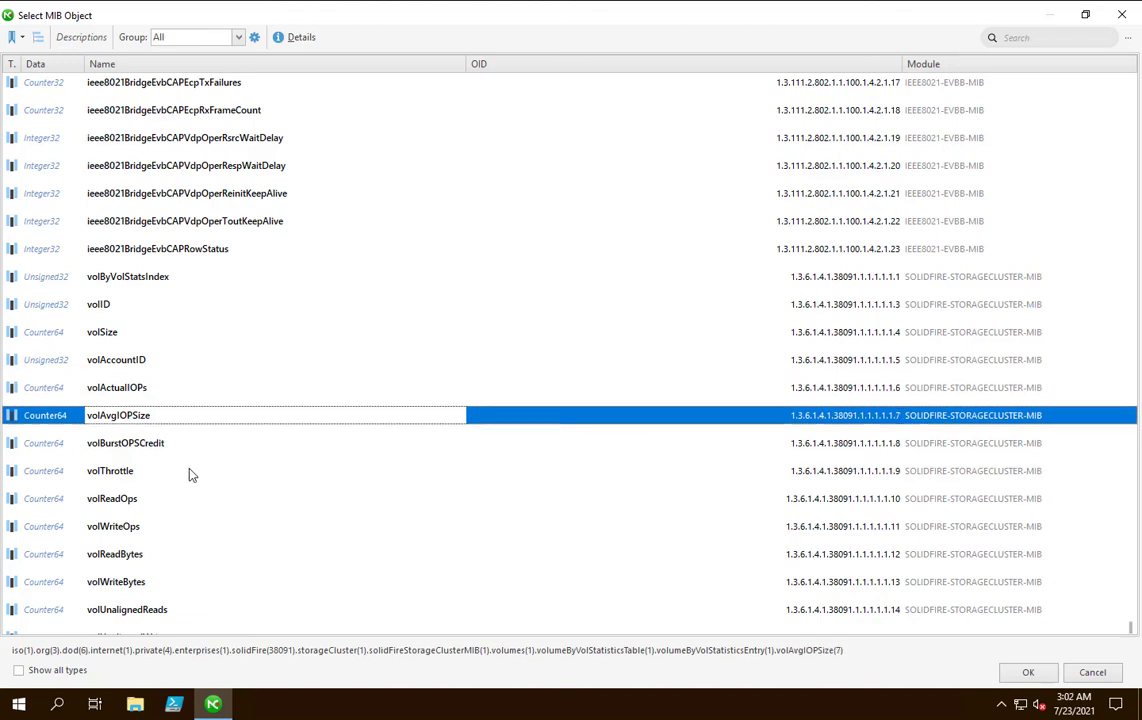
{"action": "left_click", "coordinate": [190, 473]}
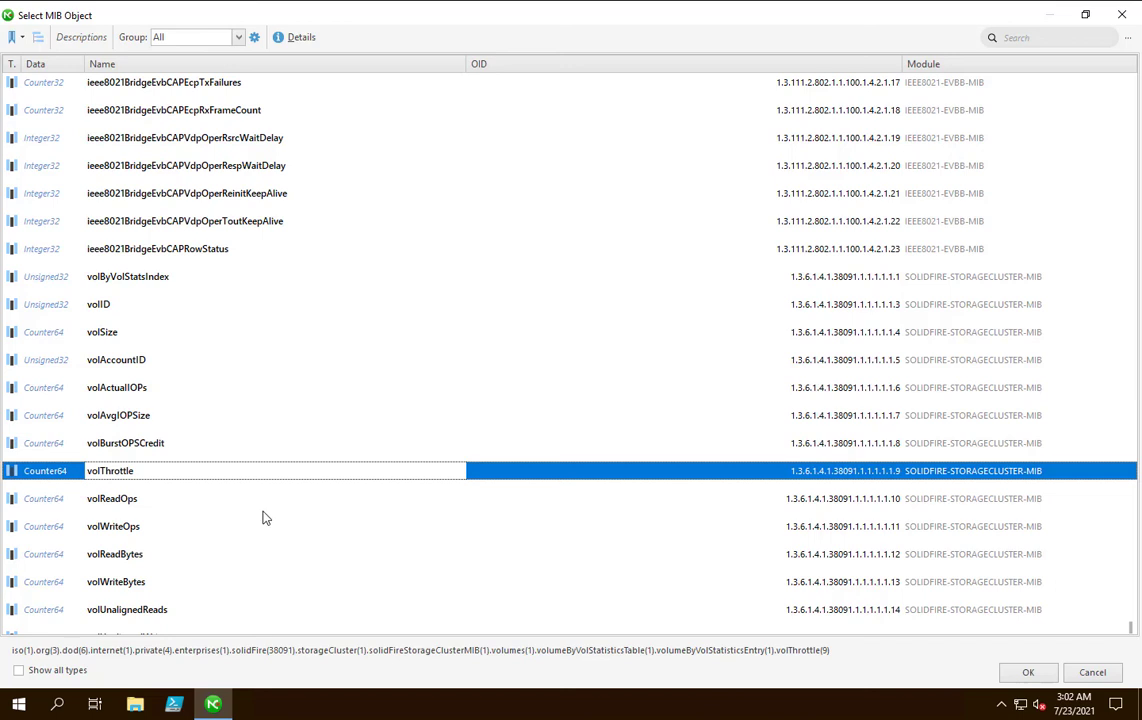
{"action": "scroll", "coordinate": [265, 517], "scroll_direction": "down", "scroll_amount": 2}
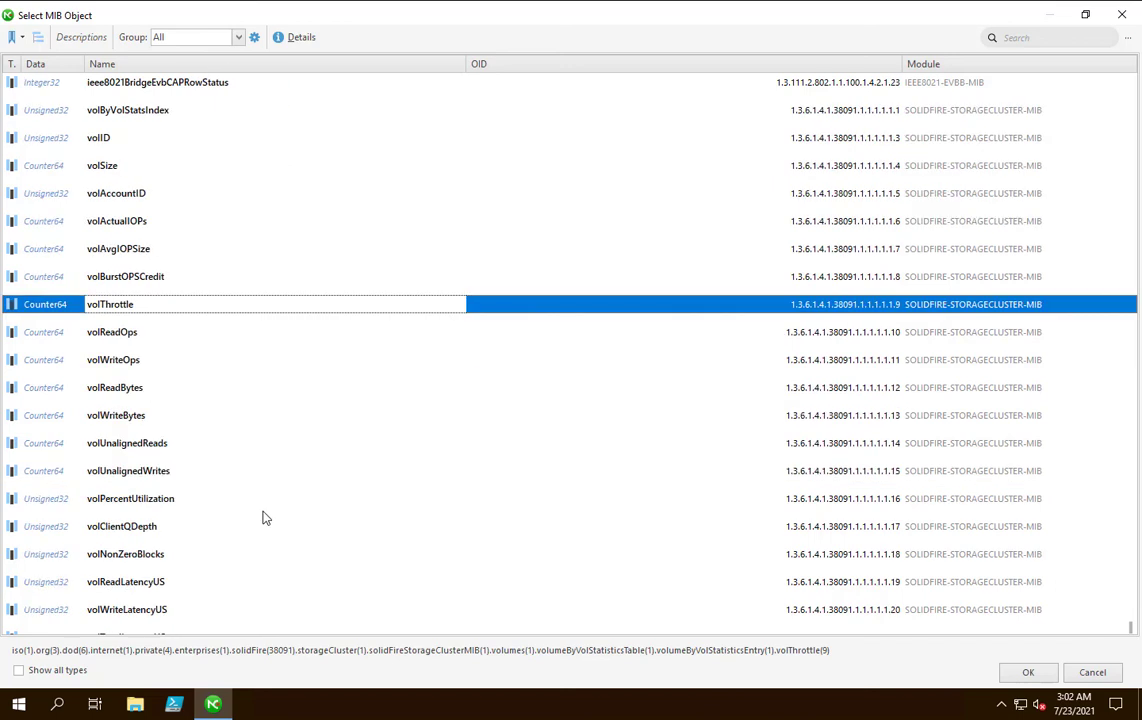
{"action": "left_click", "coordinate": [175, 370]}
{"action": "left_click", "coordinate": [160, 388]}
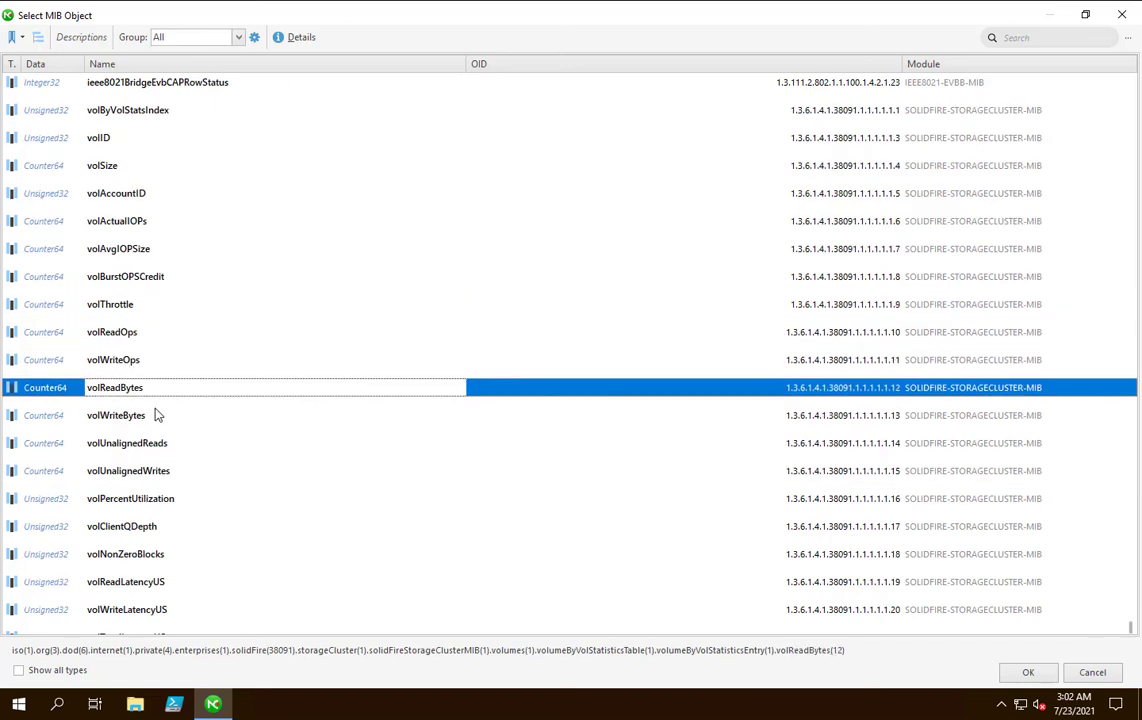
{"action": "left_click", "coordinate": [156, 410]}
{"action": "scroll", "coordinate": [258, 481], "scroll_direction": "down", "scroll_amount": 2}
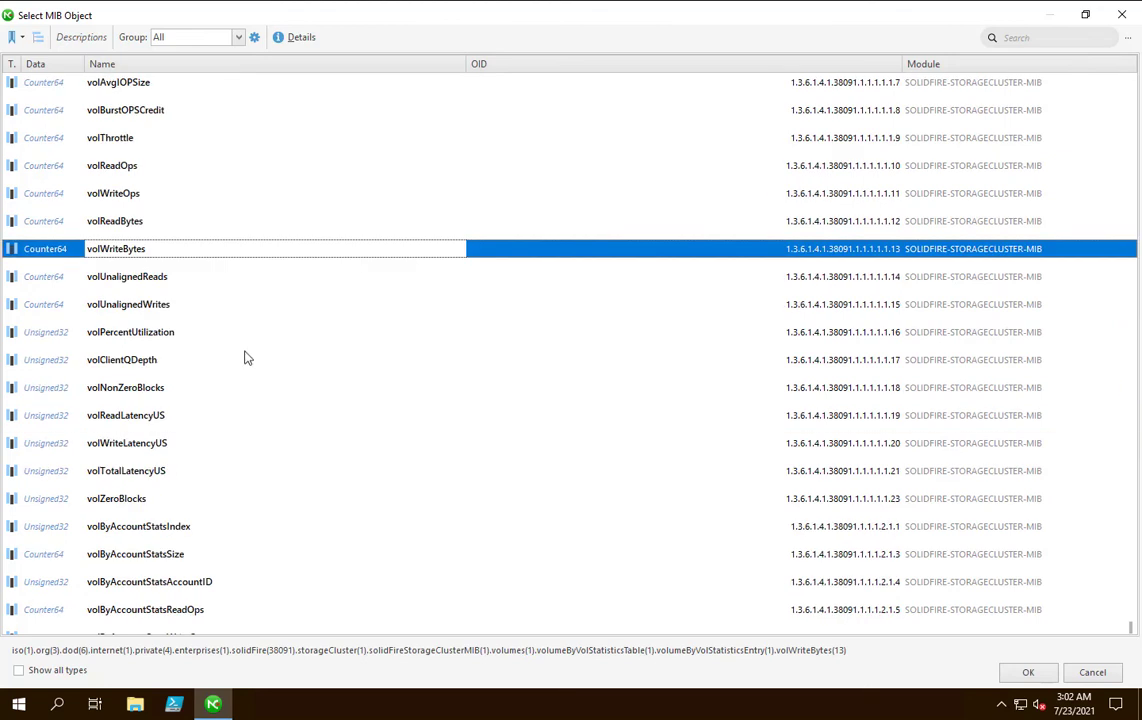
{"action": "left_click", "coordinate": [157, 337]}
{"action": "left_click", "coordinate": [170, 366]}
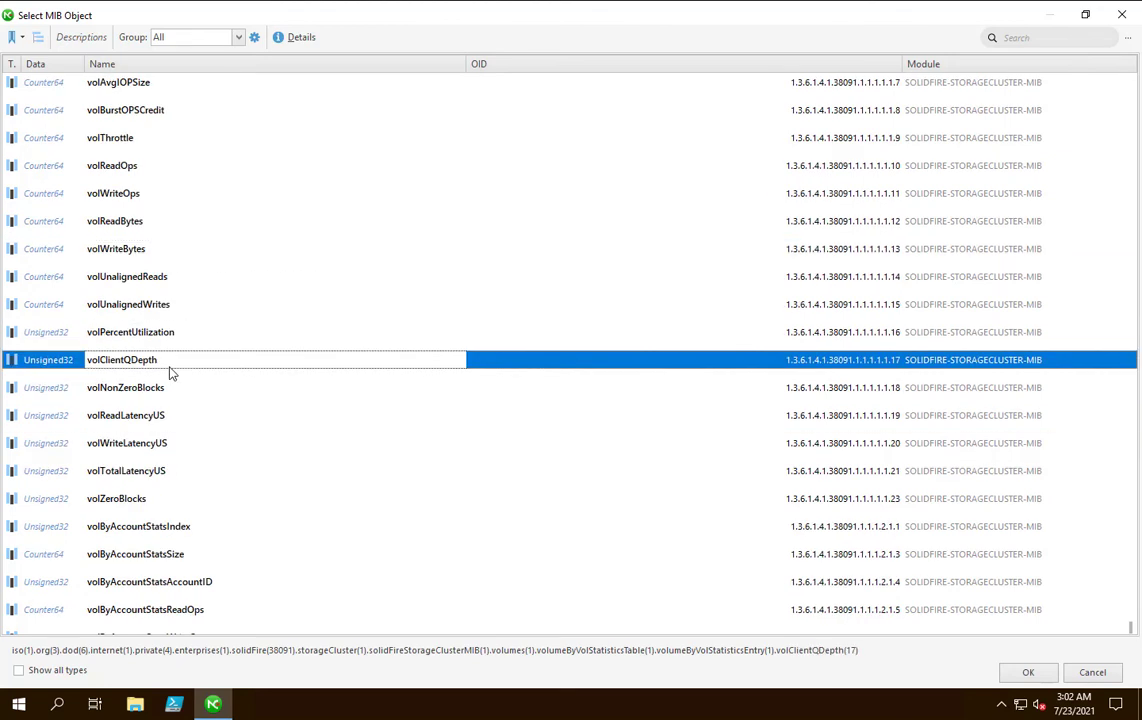
{"action": "left_click", "coordinate": [162, 418]}
{"action": "left_click", "coordinate": [162, 443]}
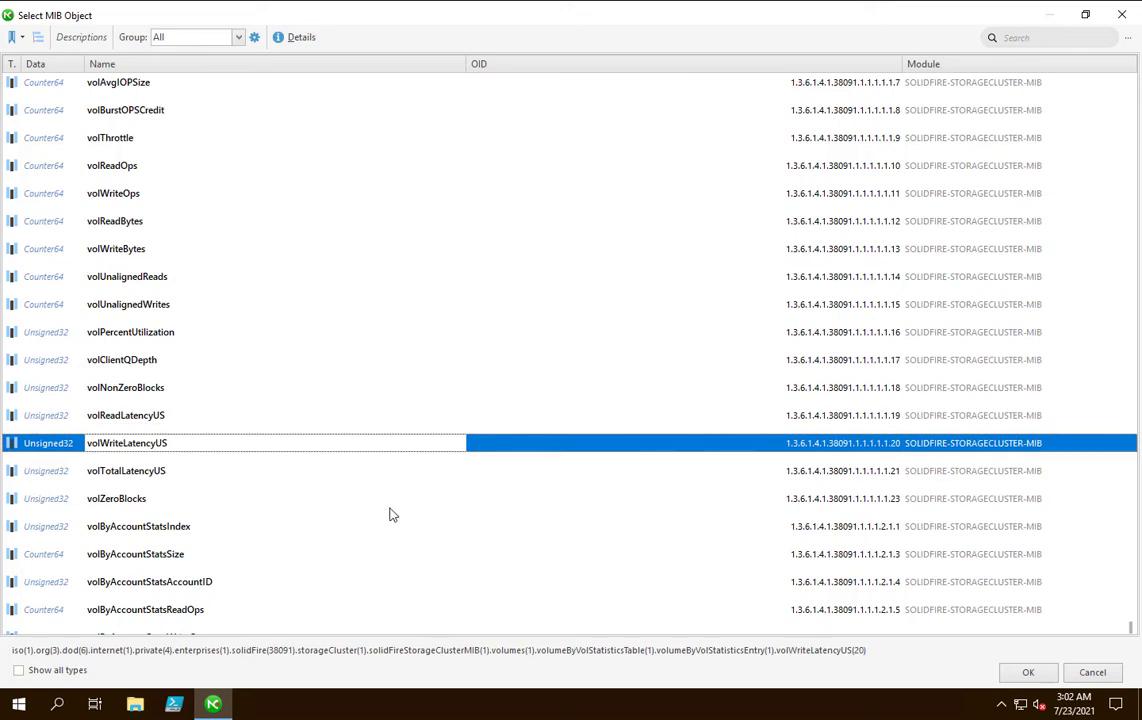
{"action": "left_click", "coordinate": [145, 392]}
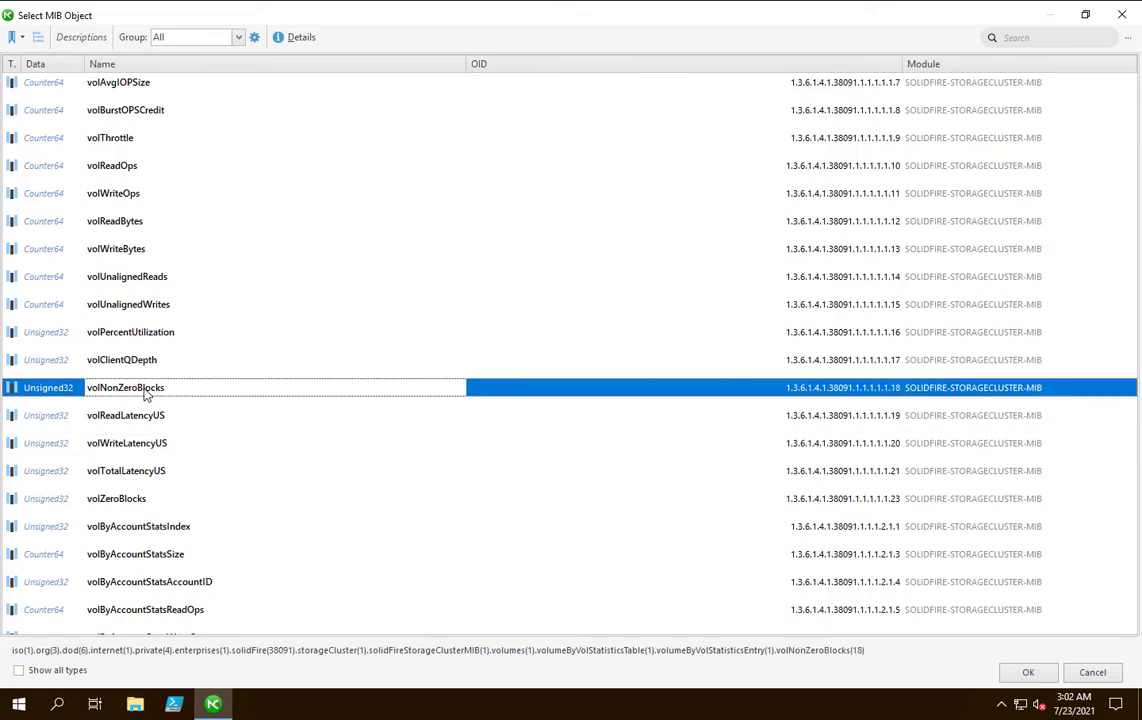
{"action": "left_click", "coordinate": [125, 501]}
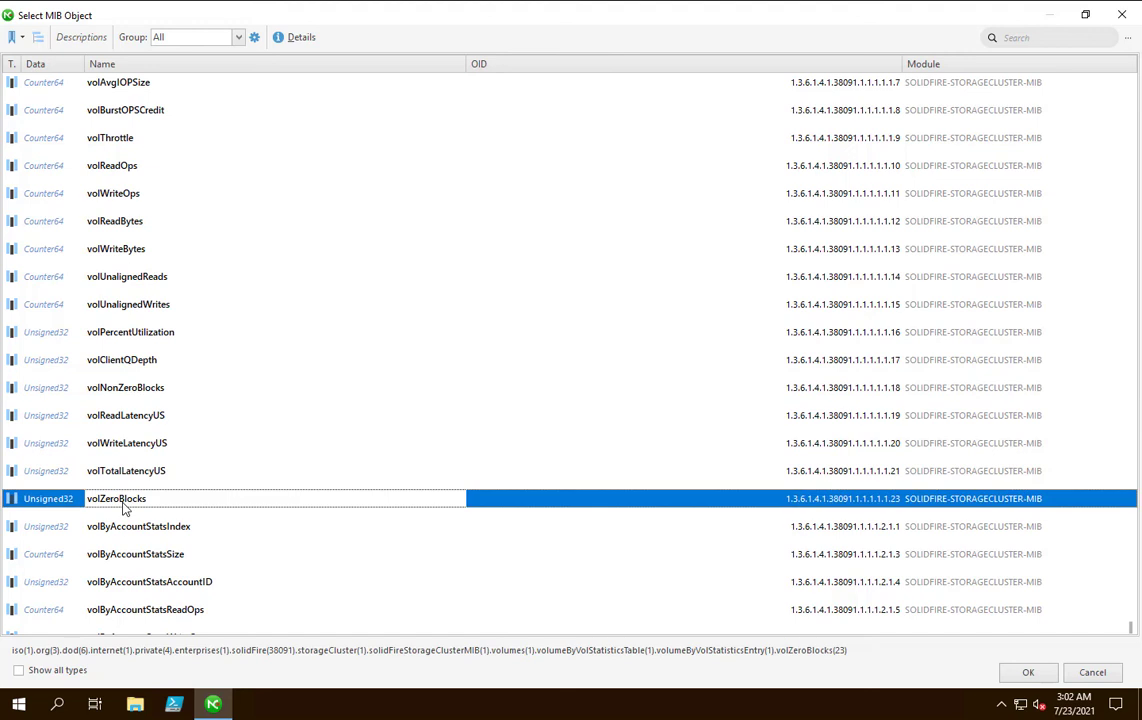
Examine the SolidFire MIB objects for per-account volume statistics, node statistics, cluster statistics, faults and events.
{"action": "scroll", "coordinate": [124, 508], "scroll_direction": "down", "scroll_amount": 3}
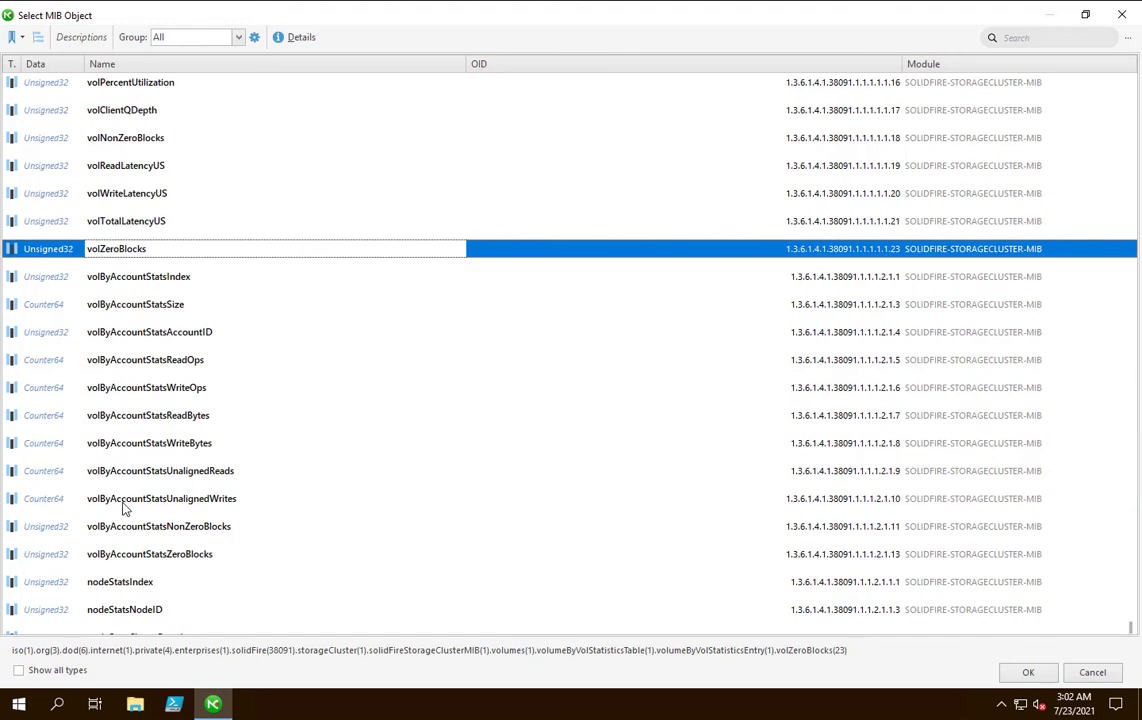
{"action": "scroll", "coordinate": [124, 508], "scroll_direction": "down", "scroll_amount": 6}
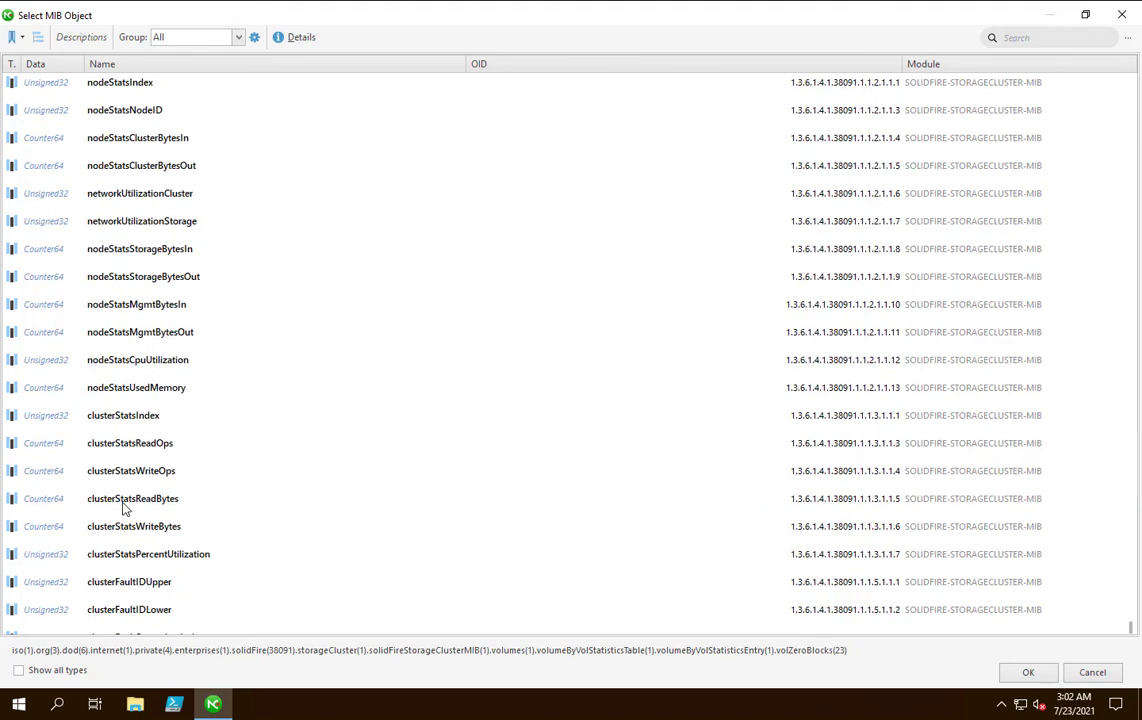
{"action": "left_click", "coordinate": [688, 558]}
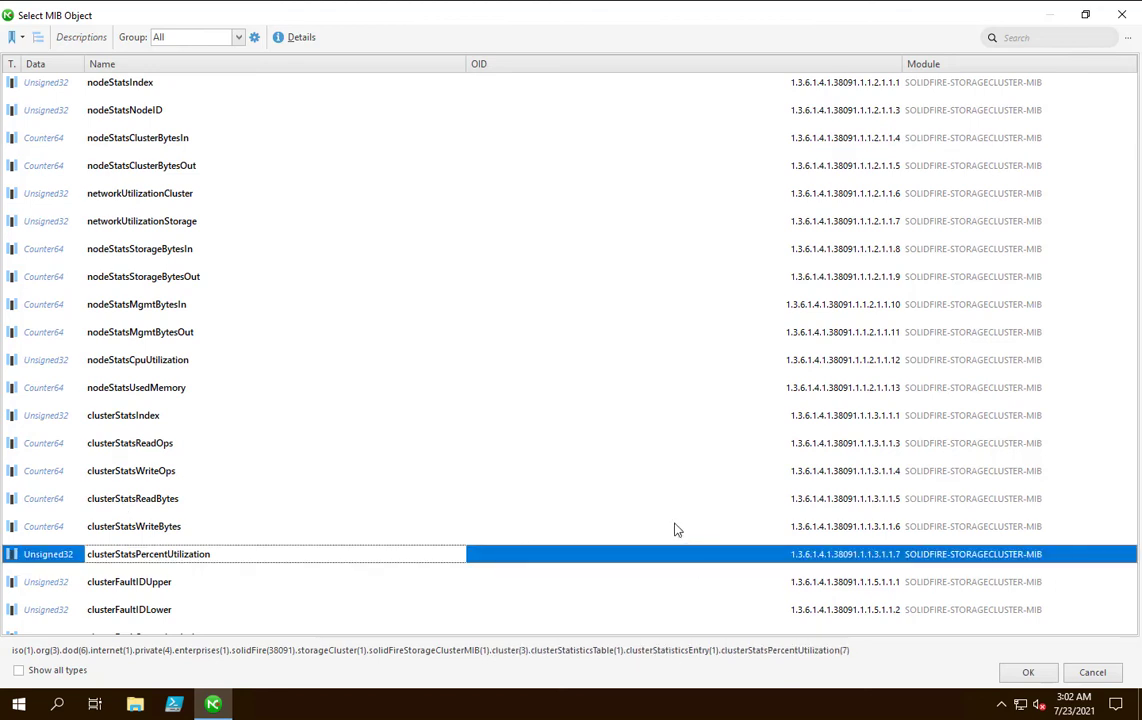
{"action": "scroll", "coordinate": [676, 530], "scroll_direction": "down", "scroll_amount": 2}
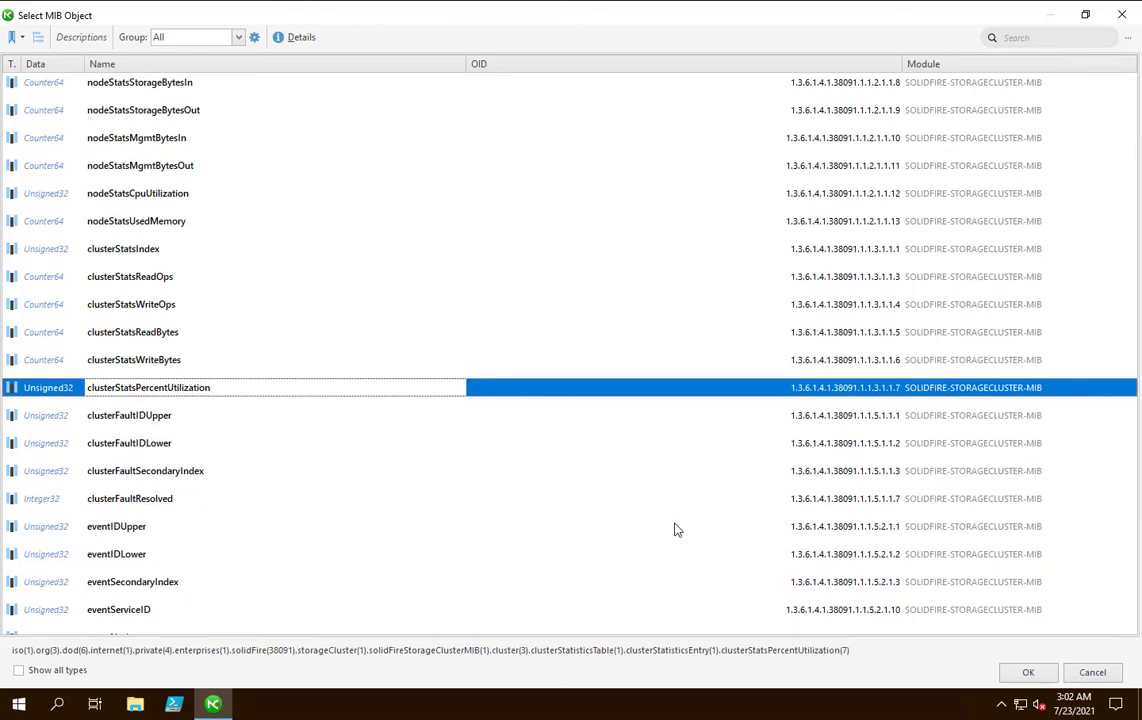
{"action": "left_click", "coordinate": [764, 195]}
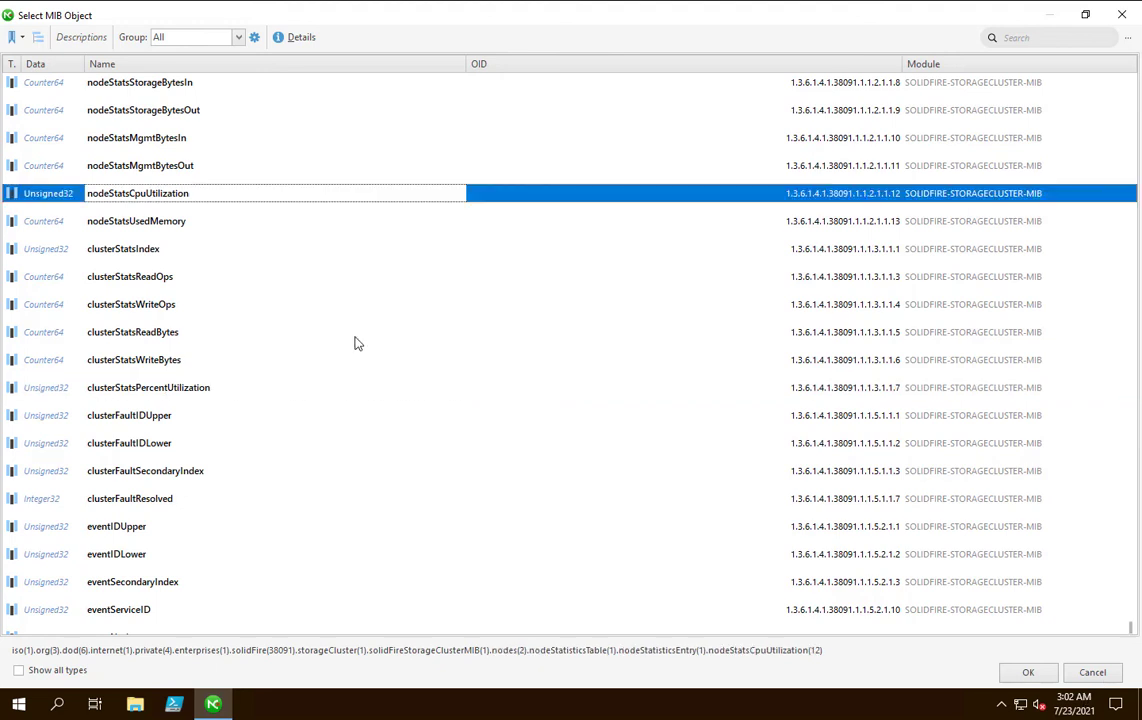
{"action": "scroll", "coordinate": [360, 330], "scroll_direction": "up", "scroll_amount": 3}
{"action": "scroll", "coordinate": [318, 390], "scroll_direction": "up", "scroll_amount": 2}
{"action": "scroll", "coordinate": [310, 416], "scroll_direction": "up", "scroll_amount": 1}
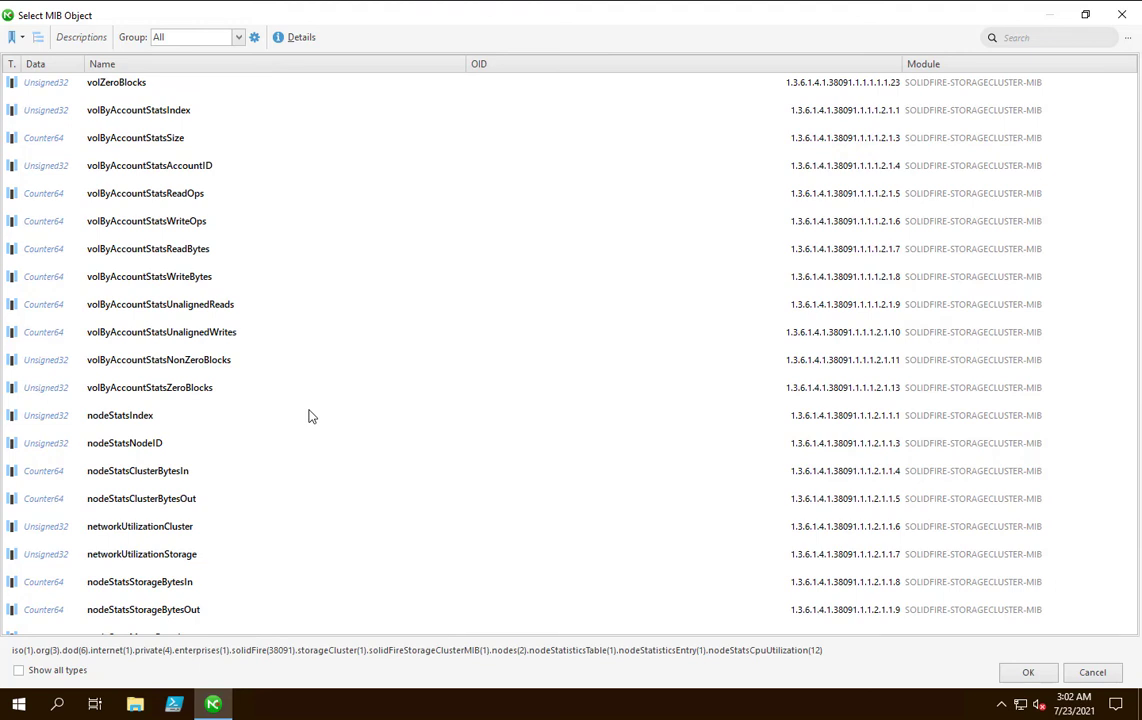
{"action": "scroll", "coordinate": [310, 416], "scroll_direction": "up", "scroll_amount": 2}
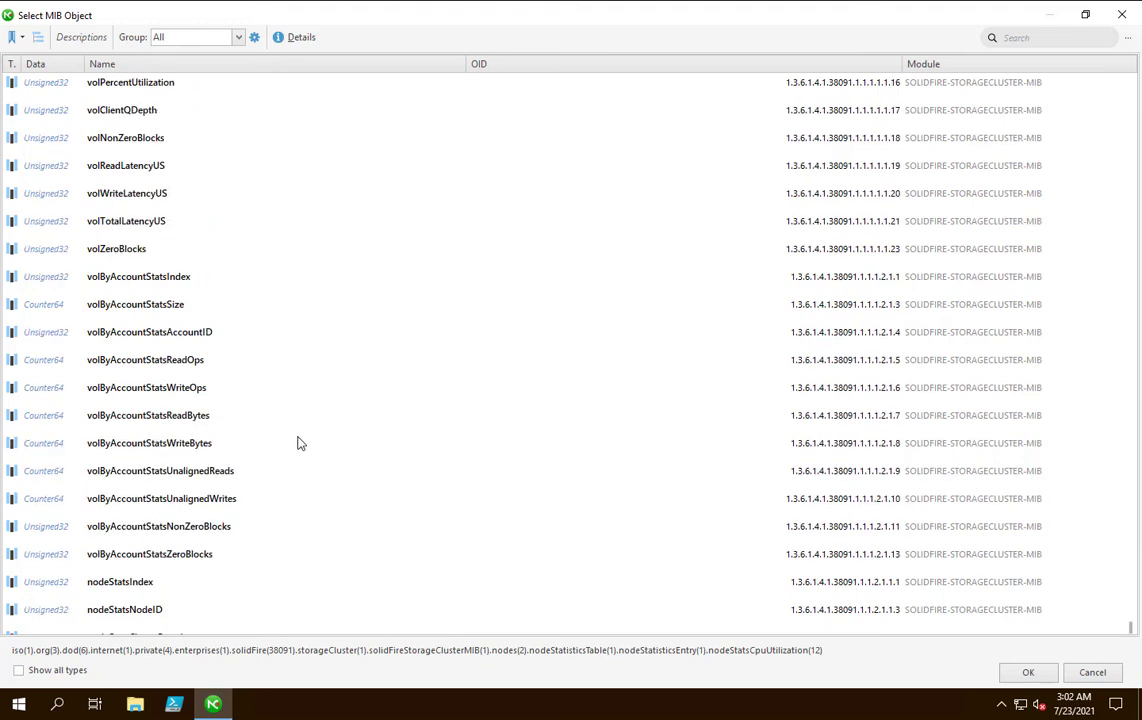
Create the performance view with the SolidFire Cluster volPercentUtilization counter for the row with index 1.
{"action": "left_click", "coordinate": [130, 84]}
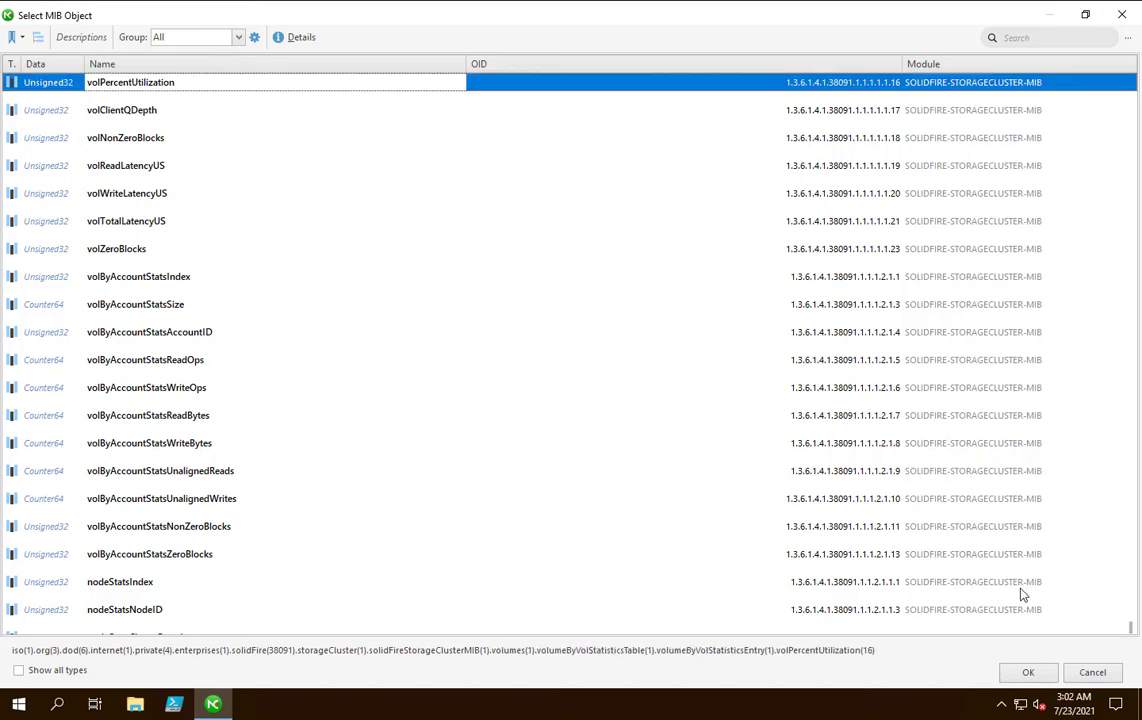
{"action": "left_click", "coordinate": [1027, 672]}
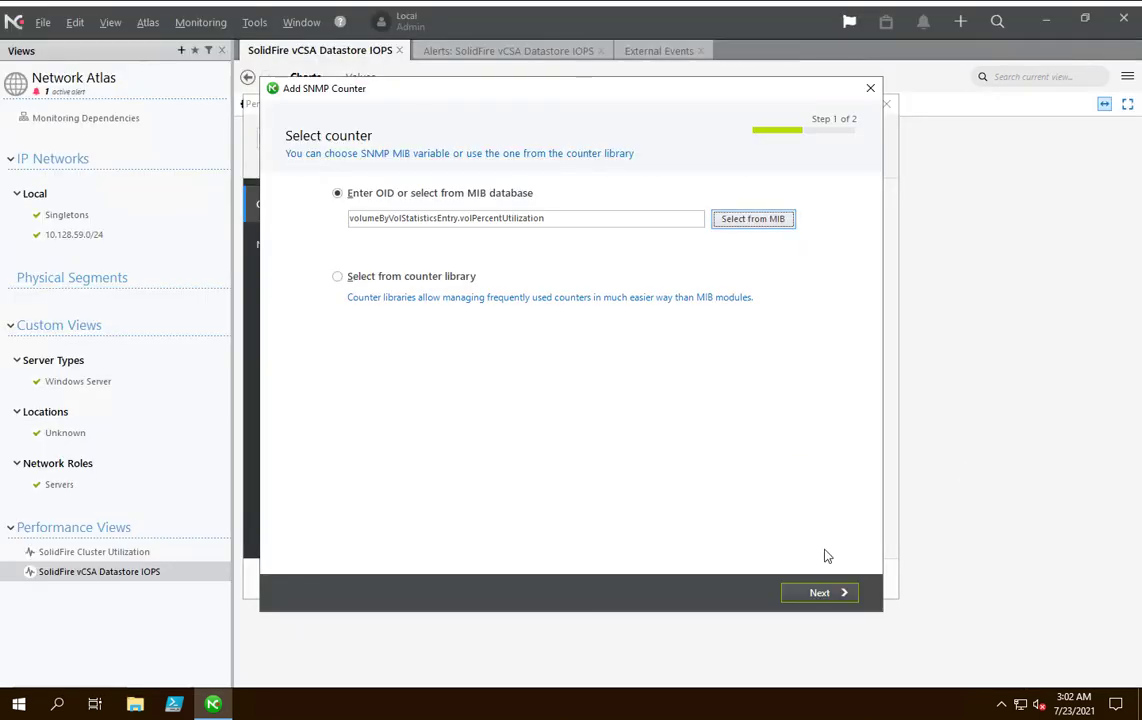
{"action": "left_click", "coordinate": [818, 592]}
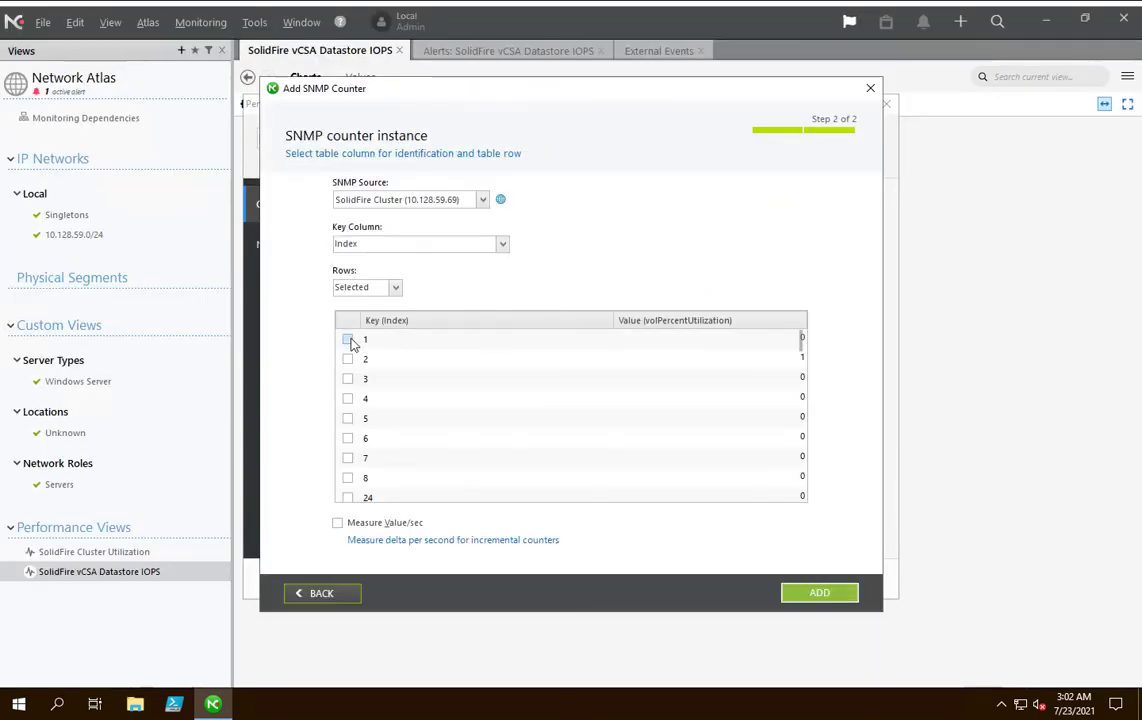
{"action": "left_click", "coordinate": [348, 339]}
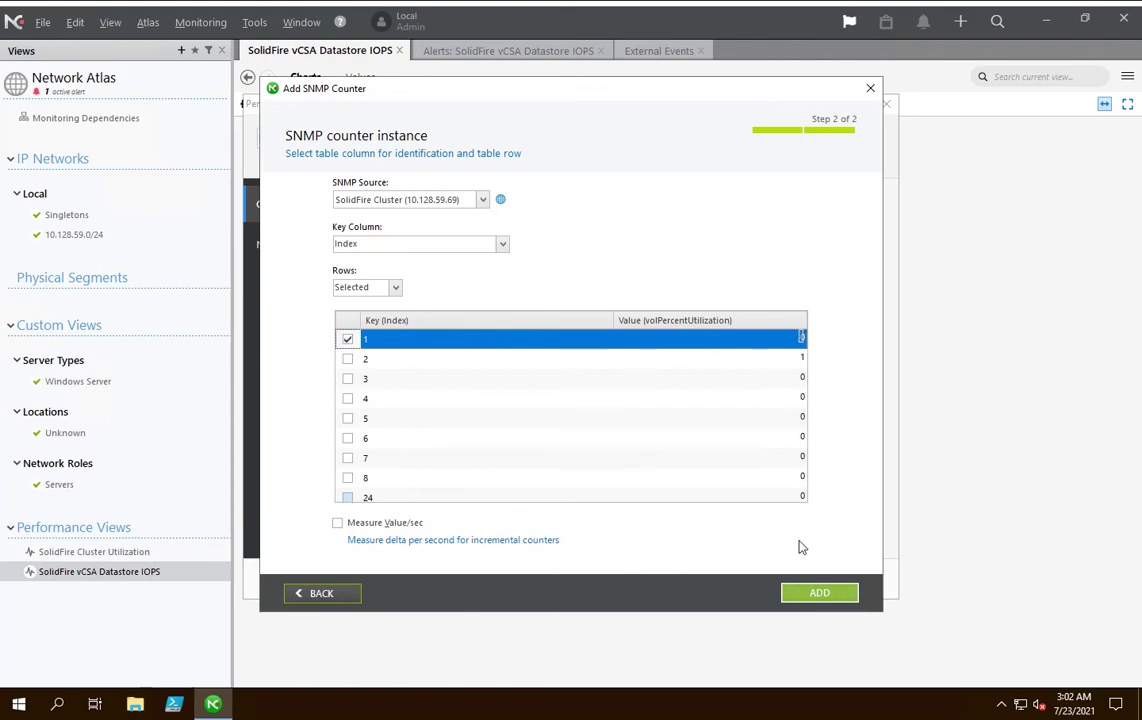
{"action": "left_click", "coordinate": [819, 594]}
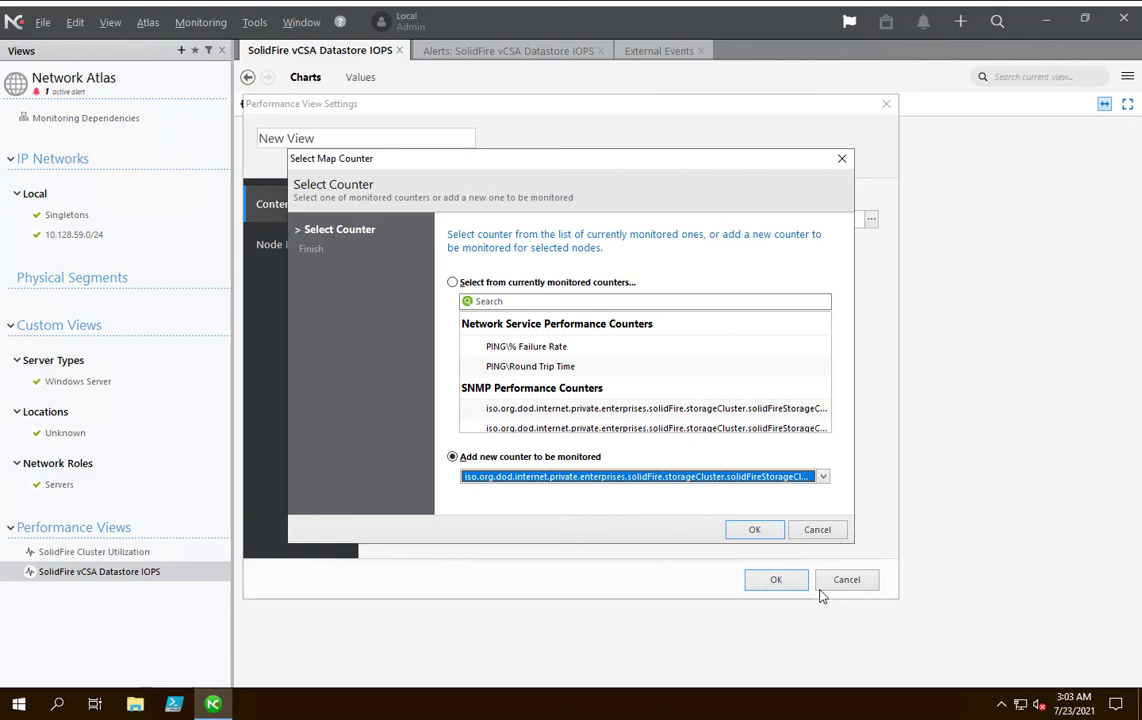
{"action": "left_click", "coordinate": [757, 530]}
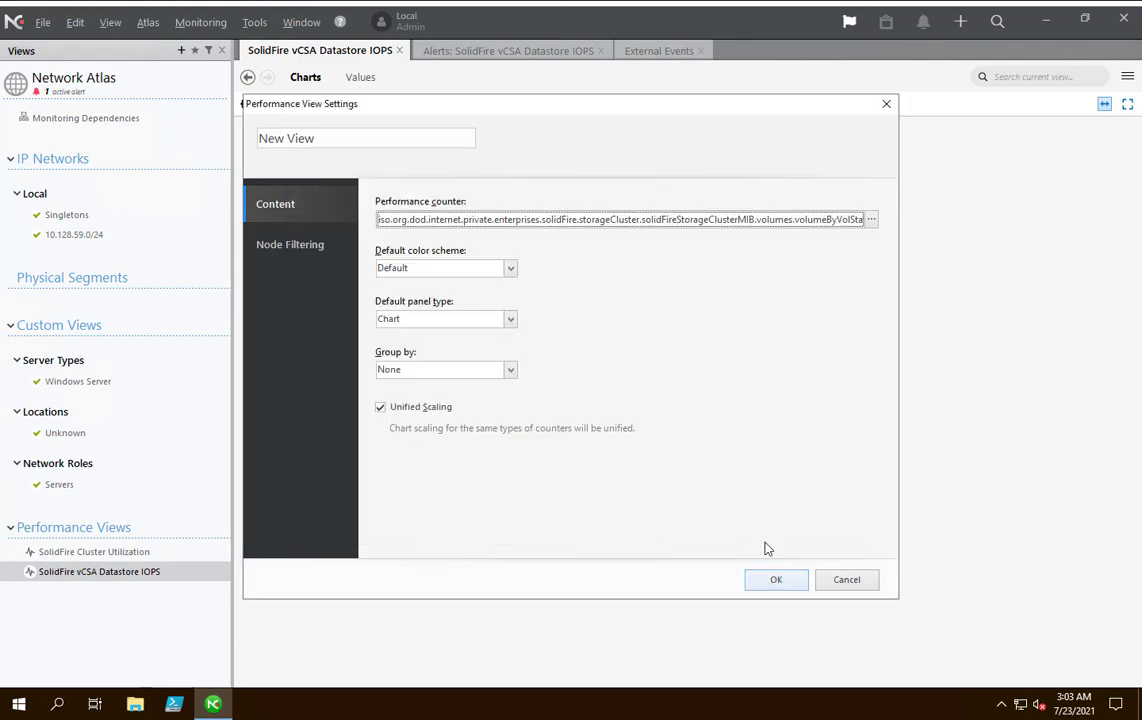
{"action": "left_click", "coordinate": [484, 320]}
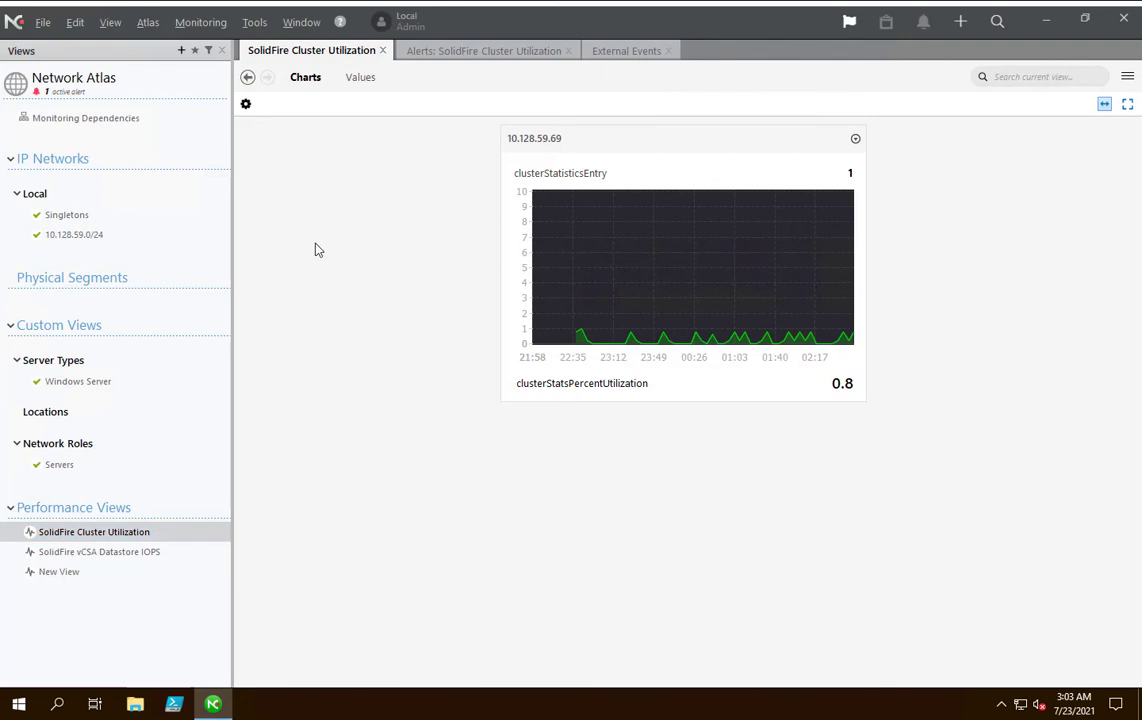
Open the custom SNMP alert settings of the SolidFire Cluster node in the Network Roles view.
{"action": "left_click", "coordinate": [80, 443]}
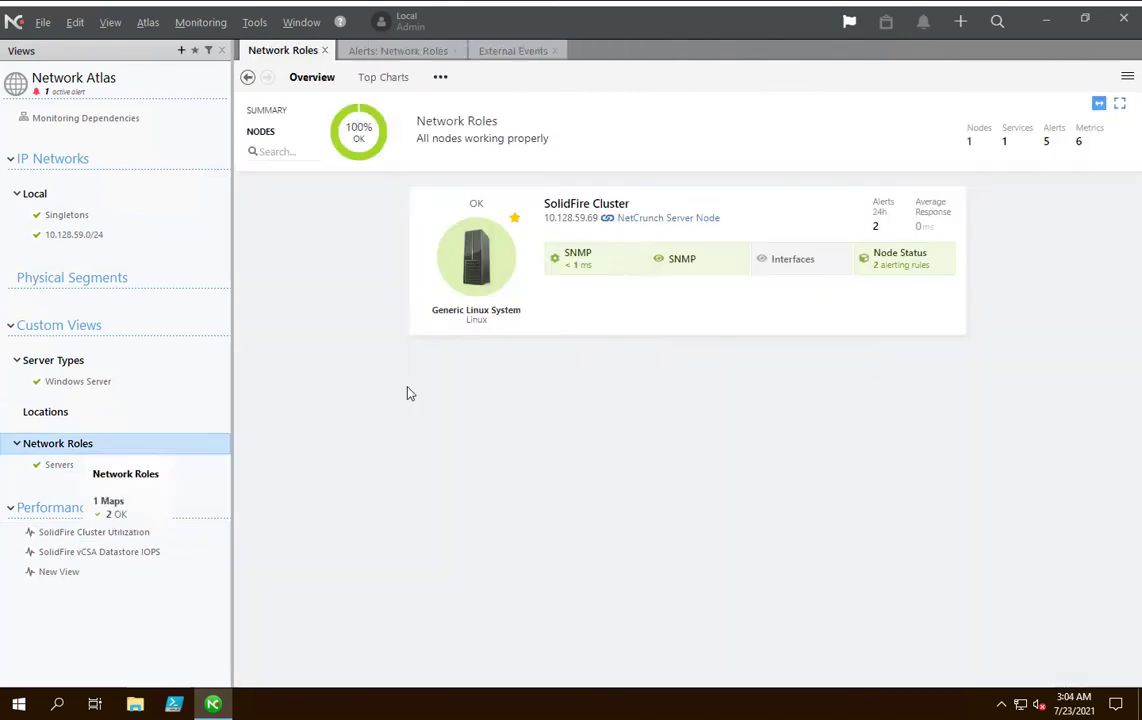
{"action": "right_click", "coordinate": [473, 261]}
{"action": "key", "text": "Escape"}
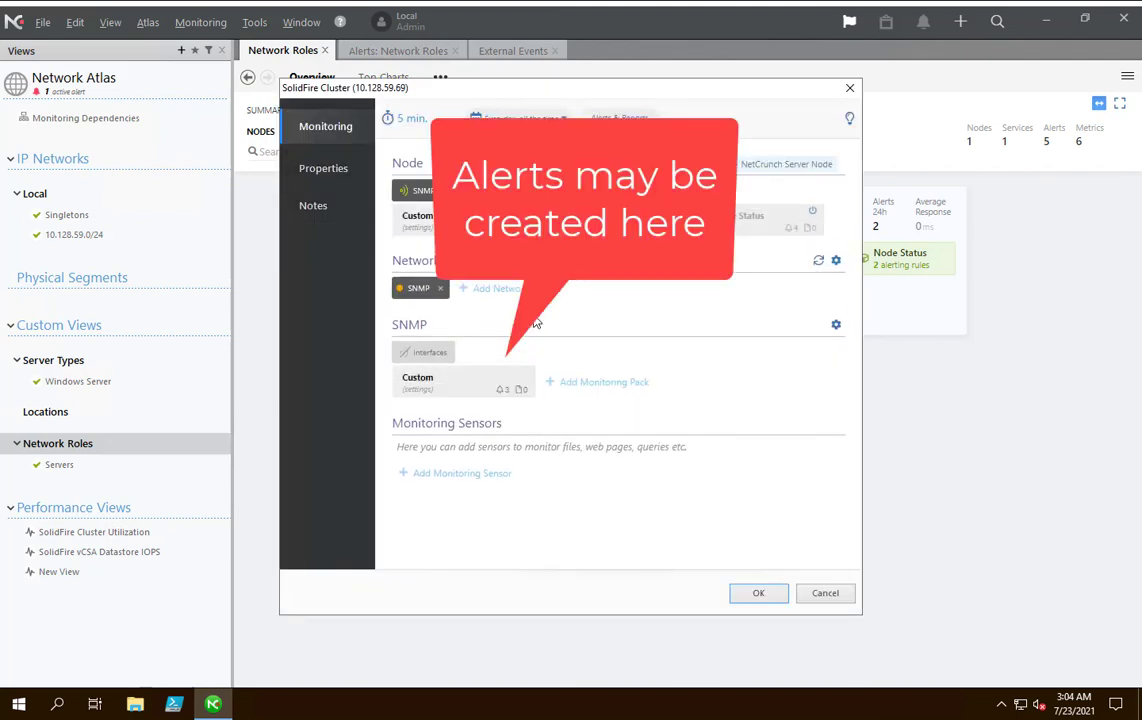
{"action": "left_click", "coordinate": [449, 388]}
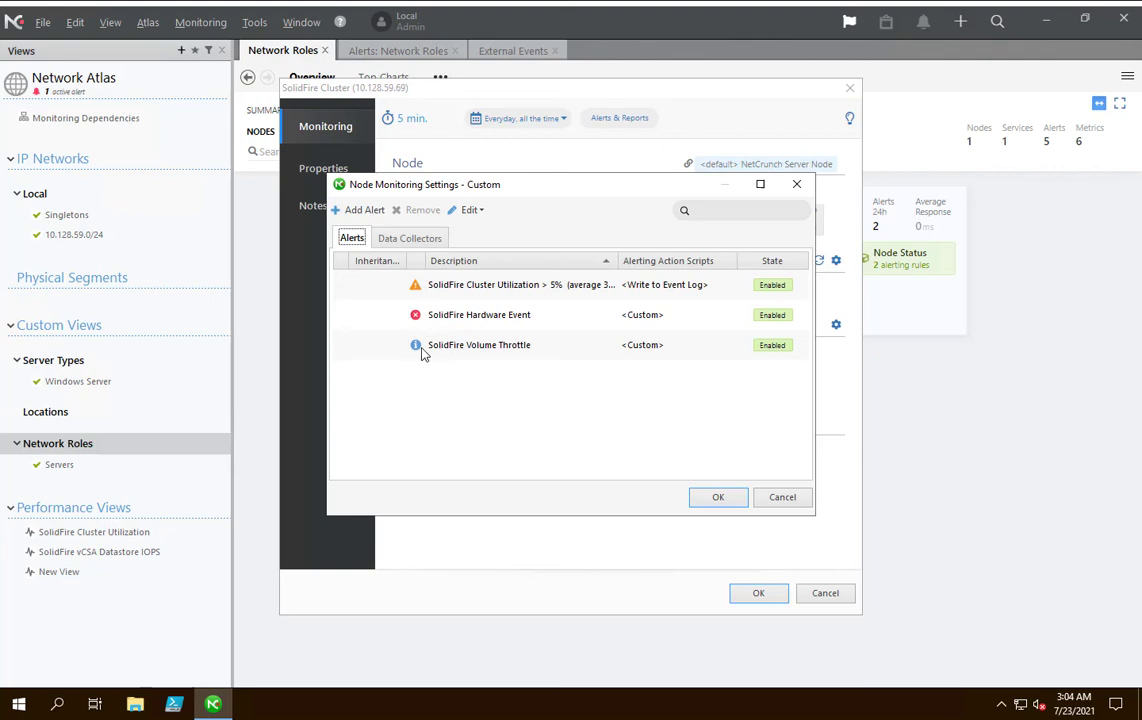
Examine the event types offered for a new alert, including secondary events, and the received SNMP trap rule, without adding an alert.
{"action": "left_click", "coordinate": [365, 213]}
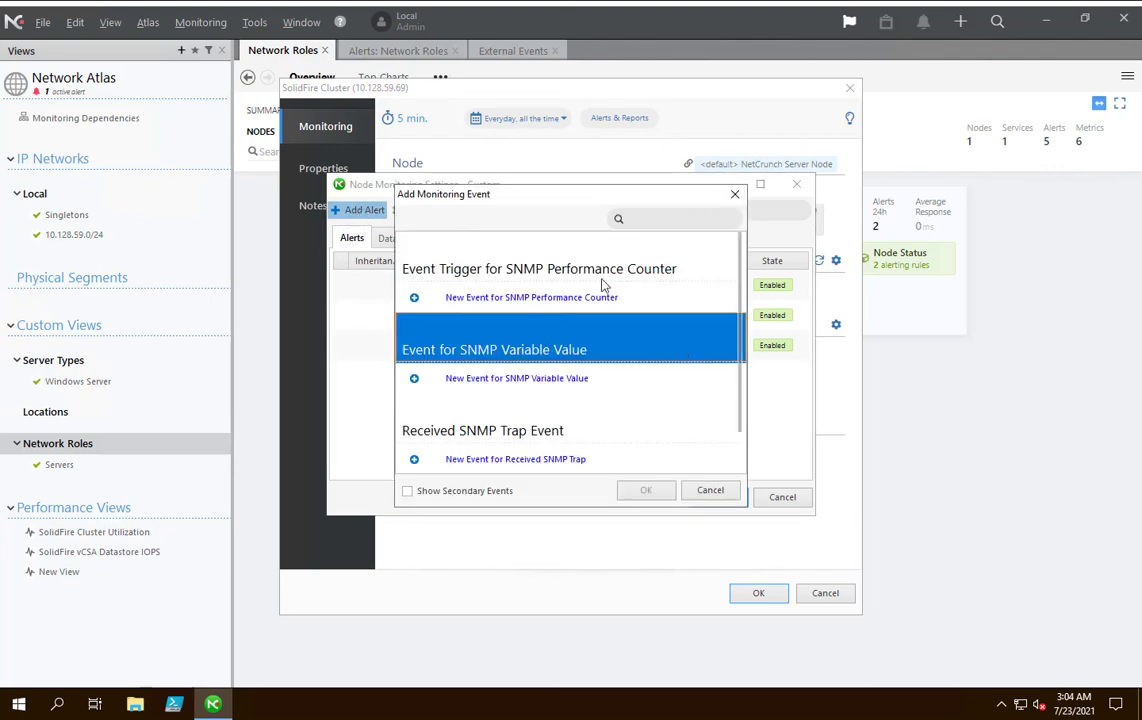
{"action": "left_click", "coordinate": [643, 305]}
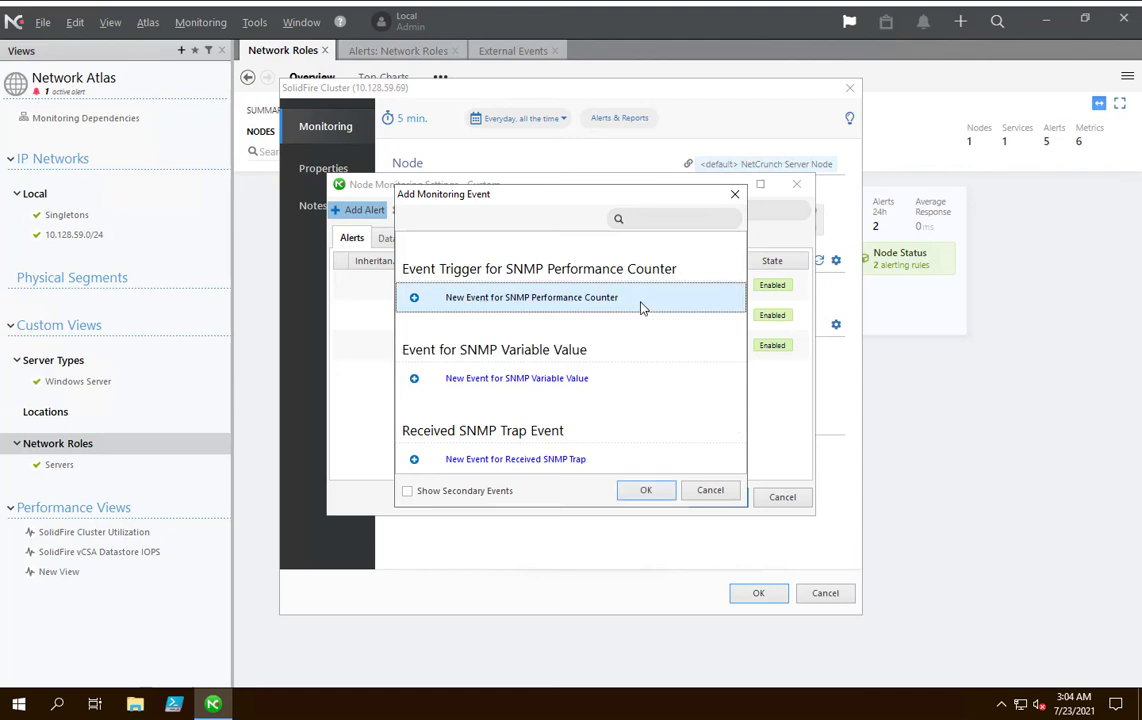
{"action": "left_click", "coordinate": [597, 391]}
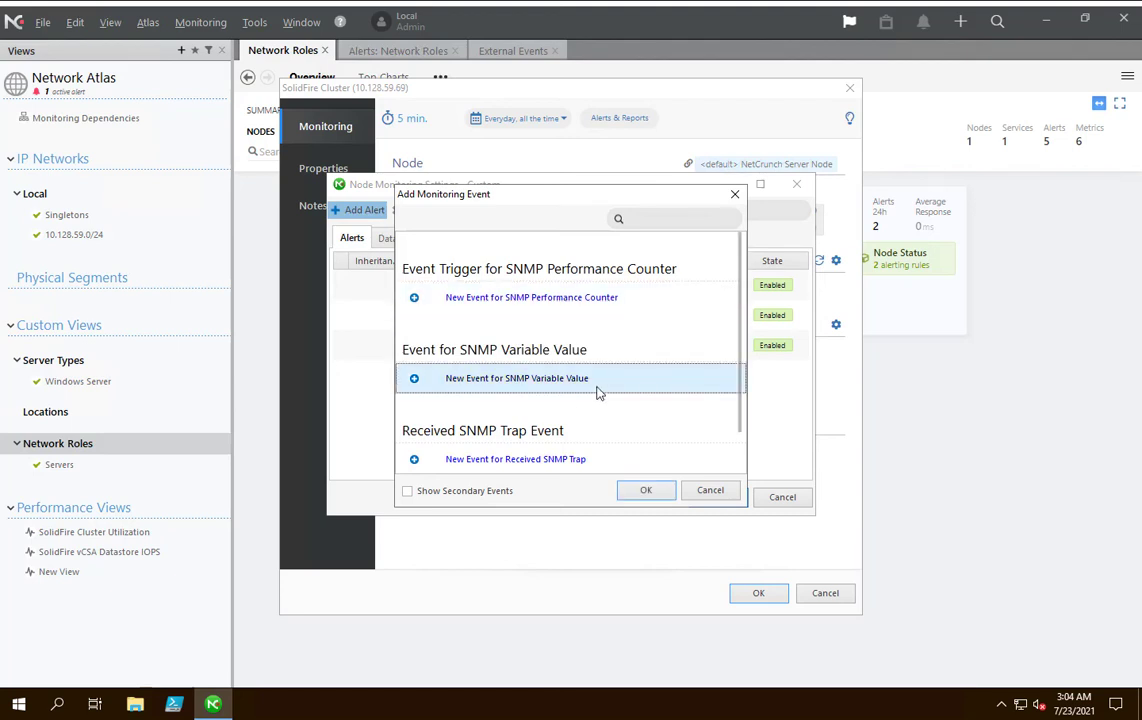
{"action": "scroll", "coordinate": [597, 391], "scroll_direction": "down", "scroll_amount": 1}
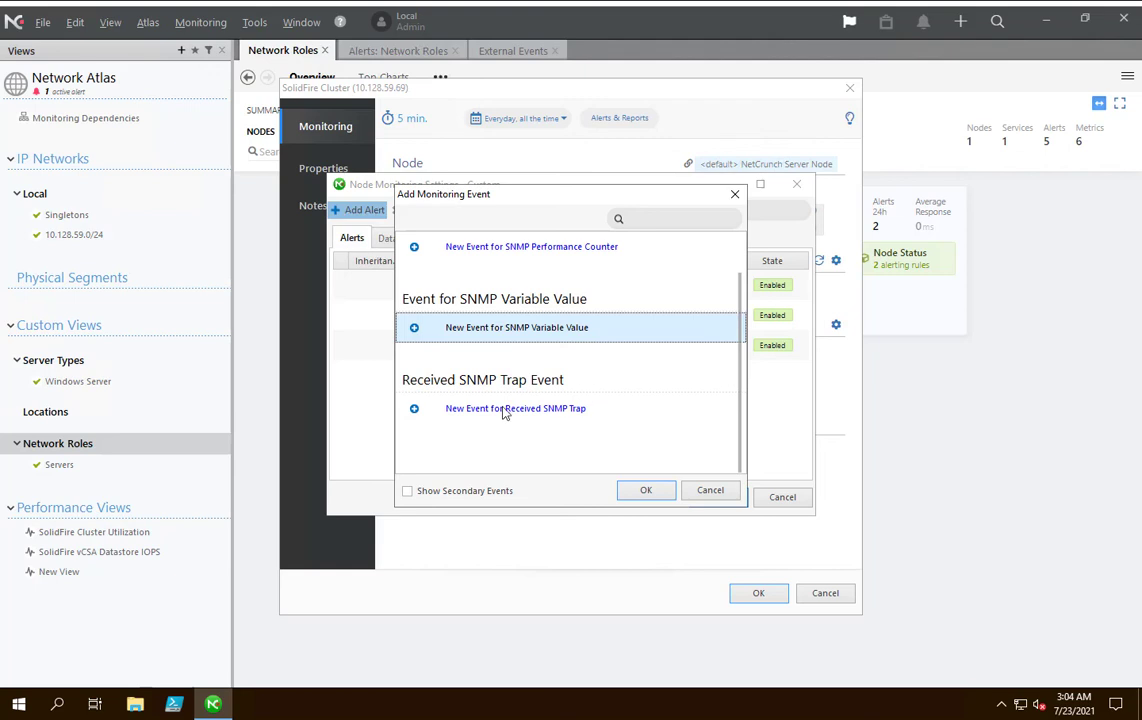
{"action": "left_click", "coordinate": [468, 413]}
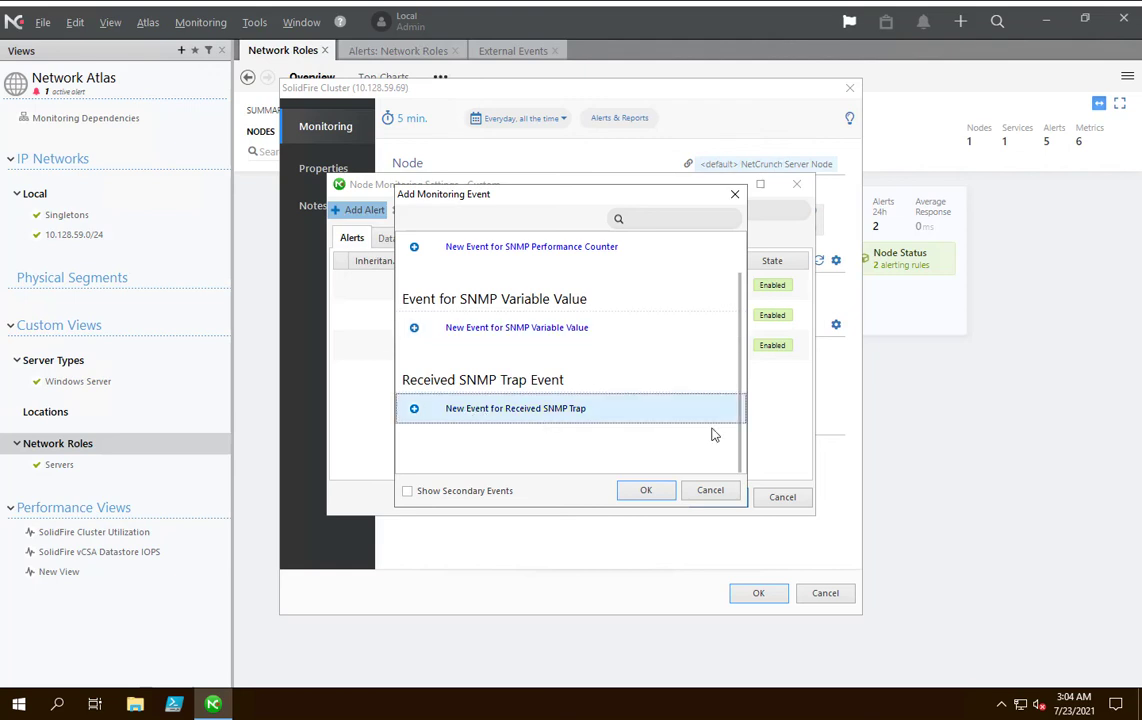
{"action": "left_click", "coordinate": [505, 493]}
{"action": "left_click", "coordinate": [646, 490]}
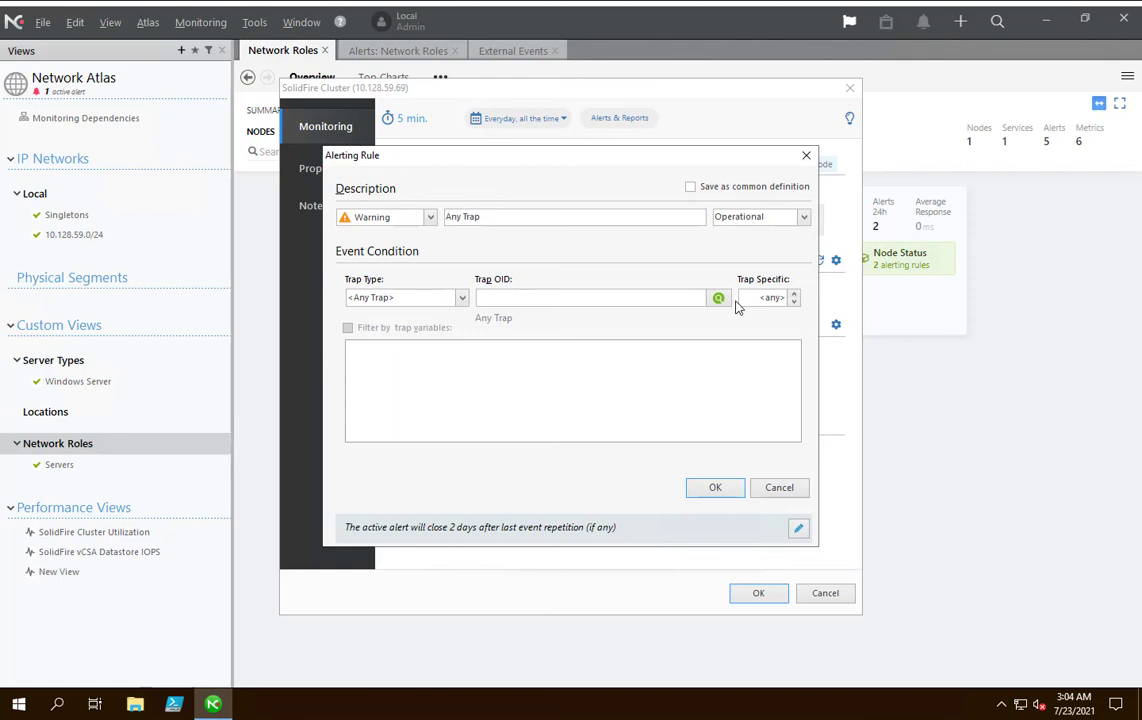
{"action": "left_click", "coordinate": [778, 490]}
Examine the SolidFire Volume Throttle alert's event rule, including its severity options and trigger condition, and close it without changes.
{"action": "left_click", "coordinate": [494, 345]}
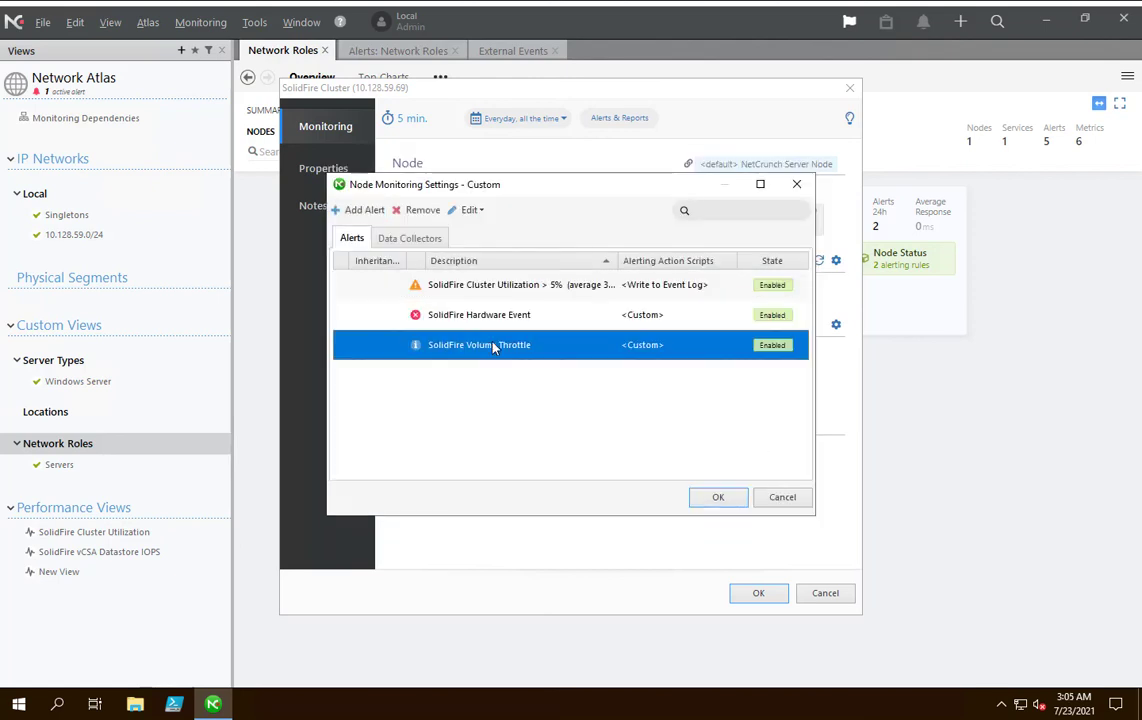
{"action": "right_click", "coordinate": [494, 345]}
{"action": "left_click", "coordinate": [590, 481]}
{"action": "left_click", "coordinate": [378, 290]}
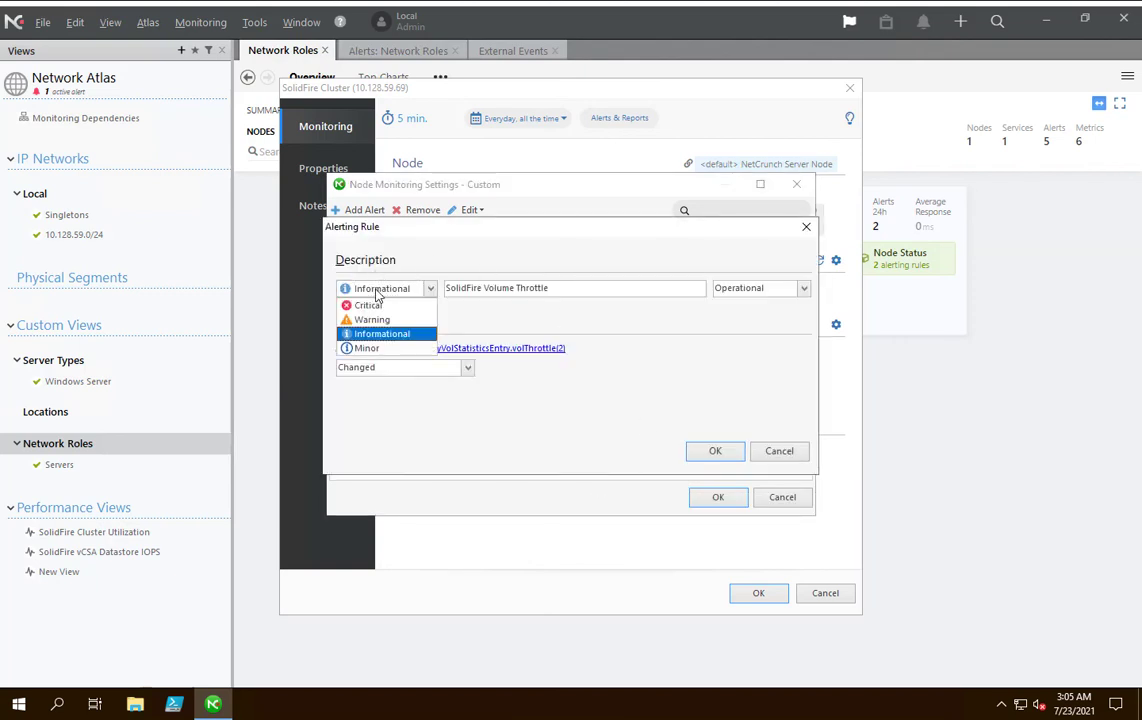
{"action": "left_click", "coordinate": [378, 290]}
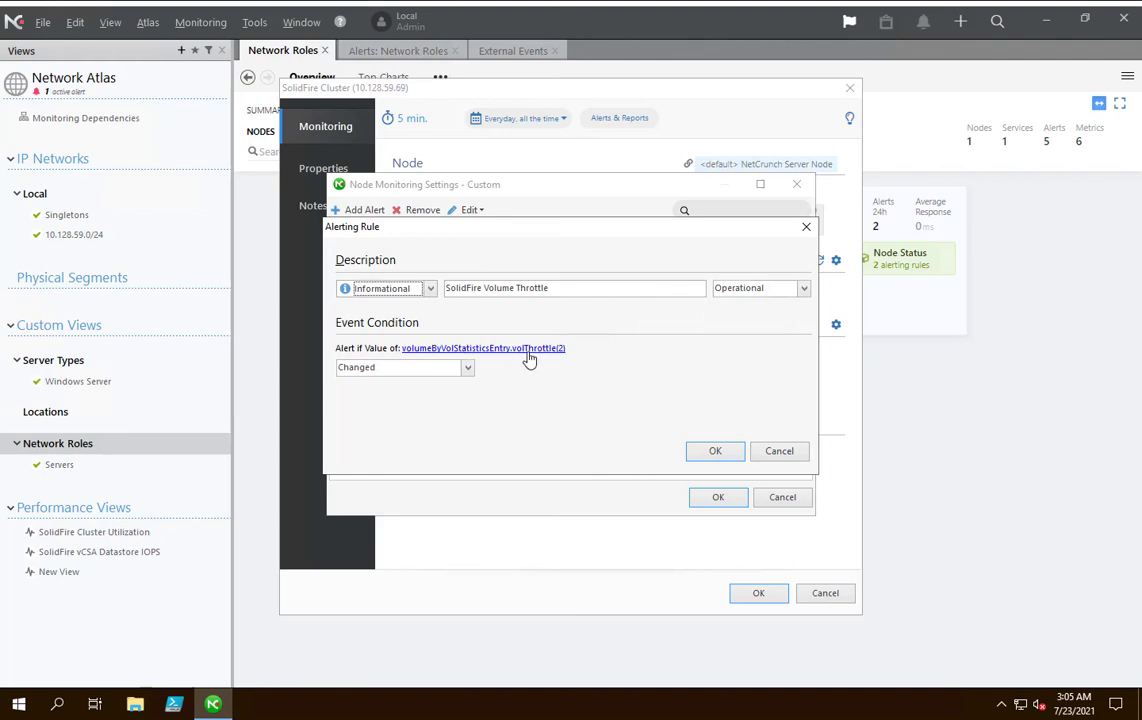
{"action": "left_click", "coordinate": [433, 367]}
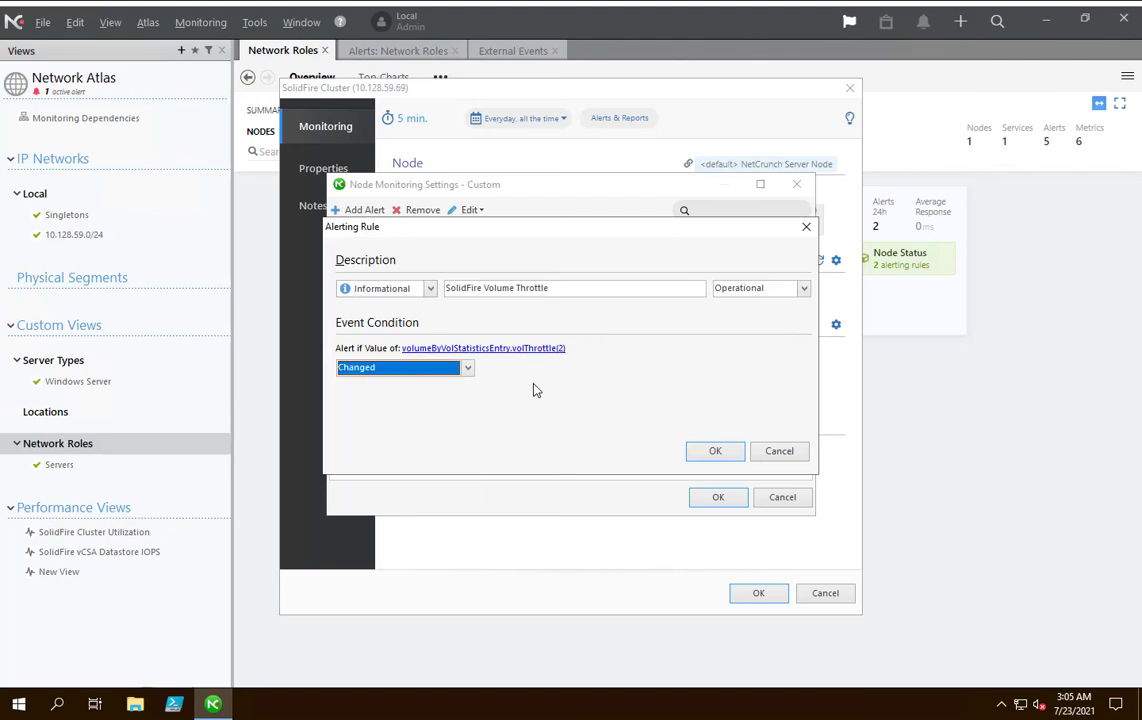
{"action": "key", "text": "Return"}
Examine the SolidFire Volume Throttle alerting script, covering the available scripts and the immediate, 5-minute and on-close actions.
{"action": "right_click", "coordinate": [440, 346]}
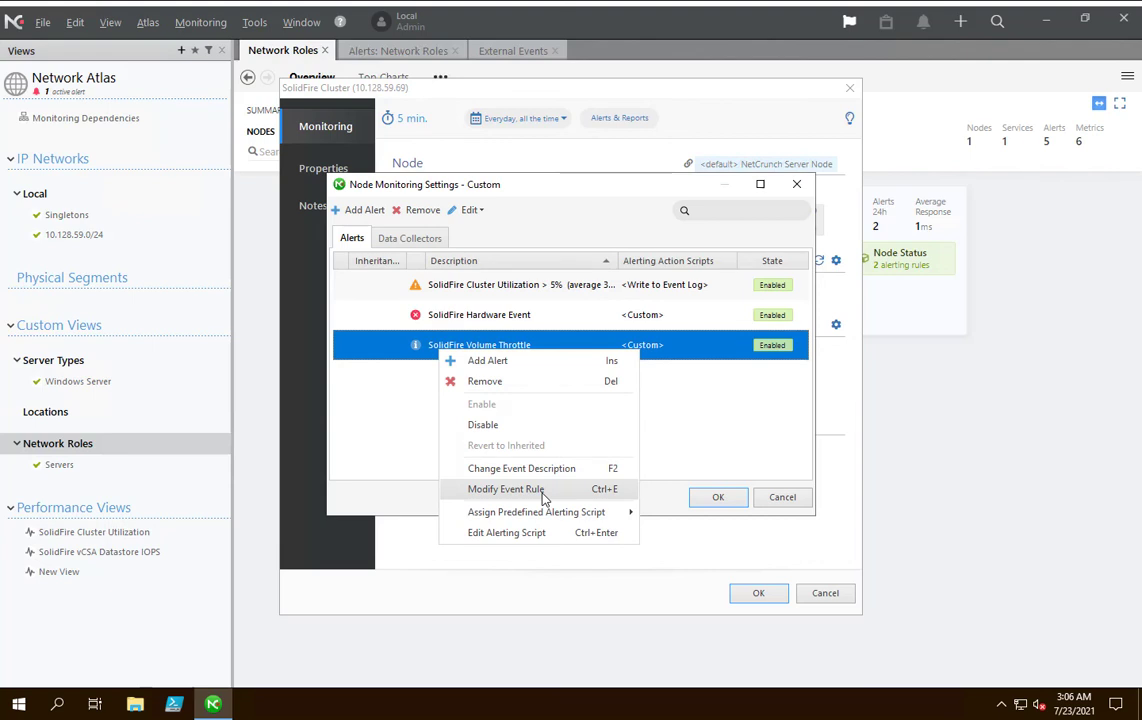
{"action": "left_click", "coordinate": [533, 531]}
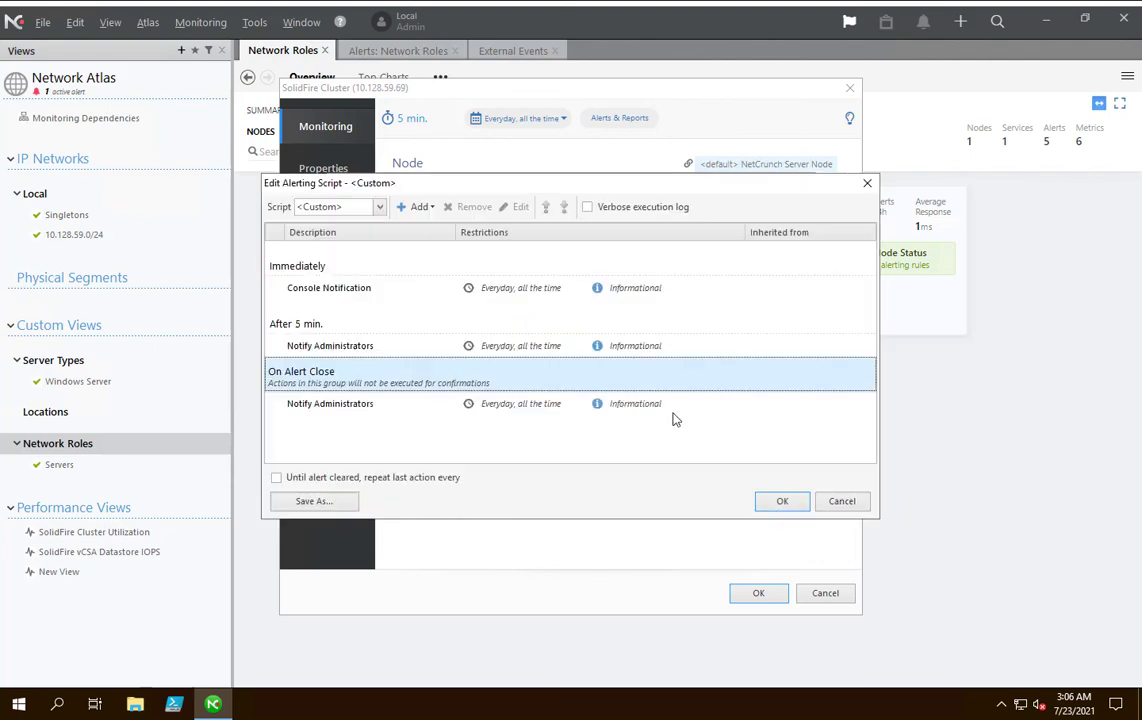
{"action": "left_click", "coordinate": [341, 206]}
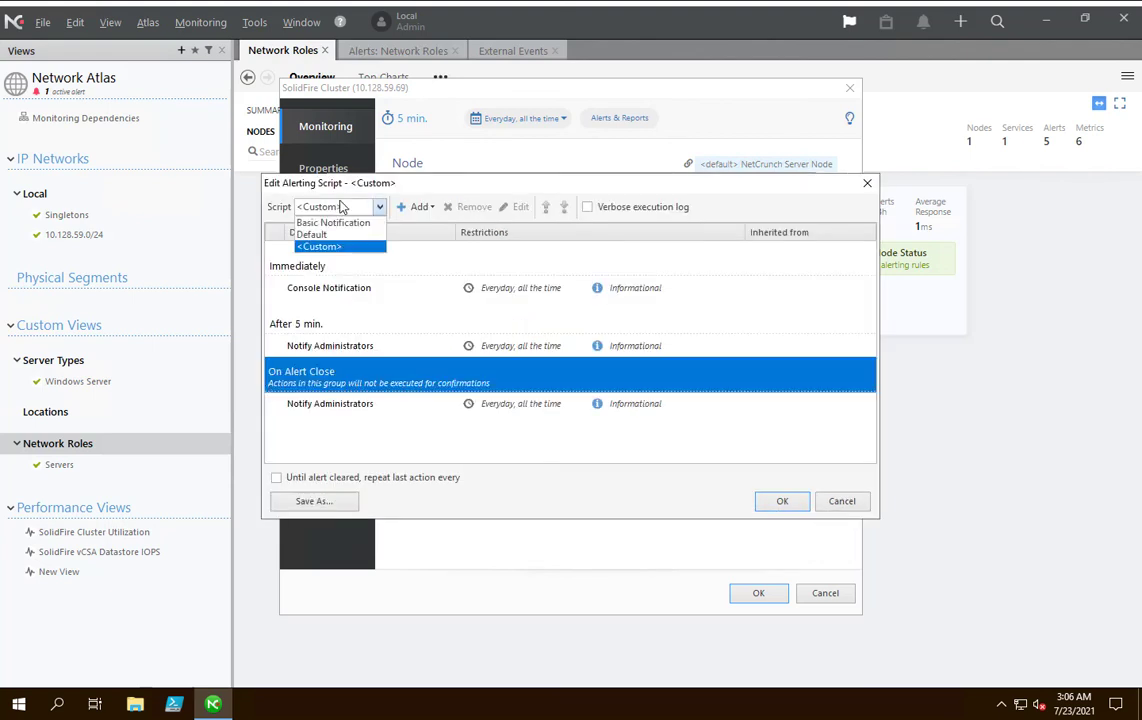
{"action": "left_click", "coordinate": [341, 206]}
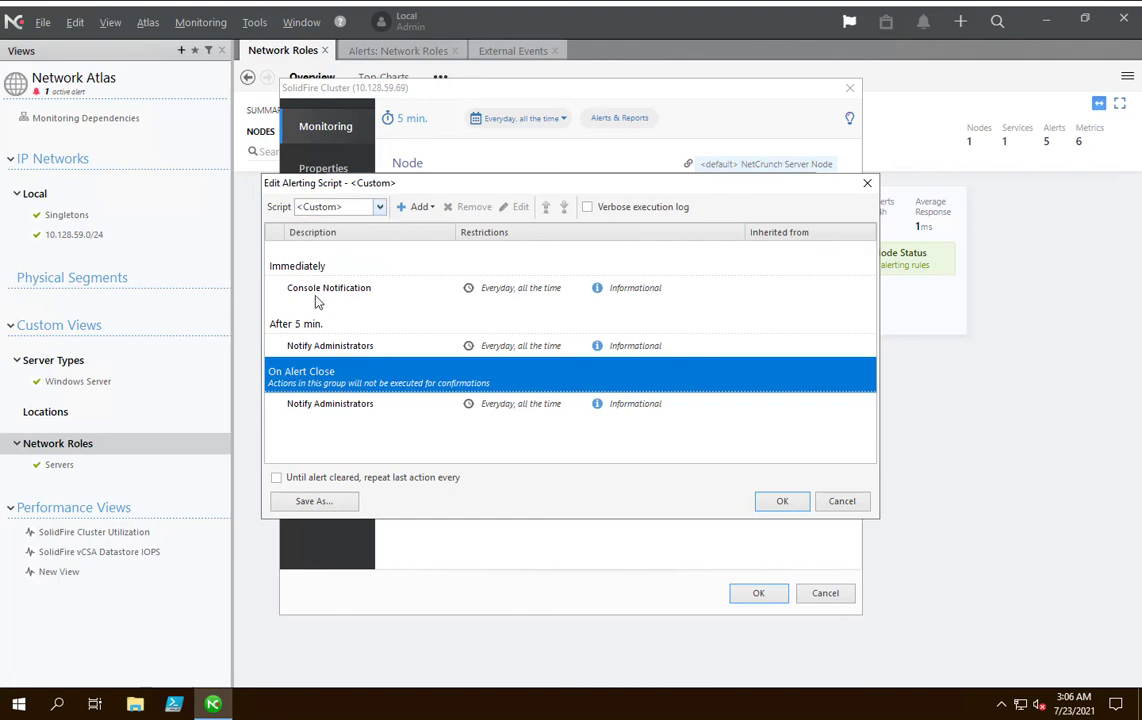
{"action": "left_click", "coordinate": [370, 288]}
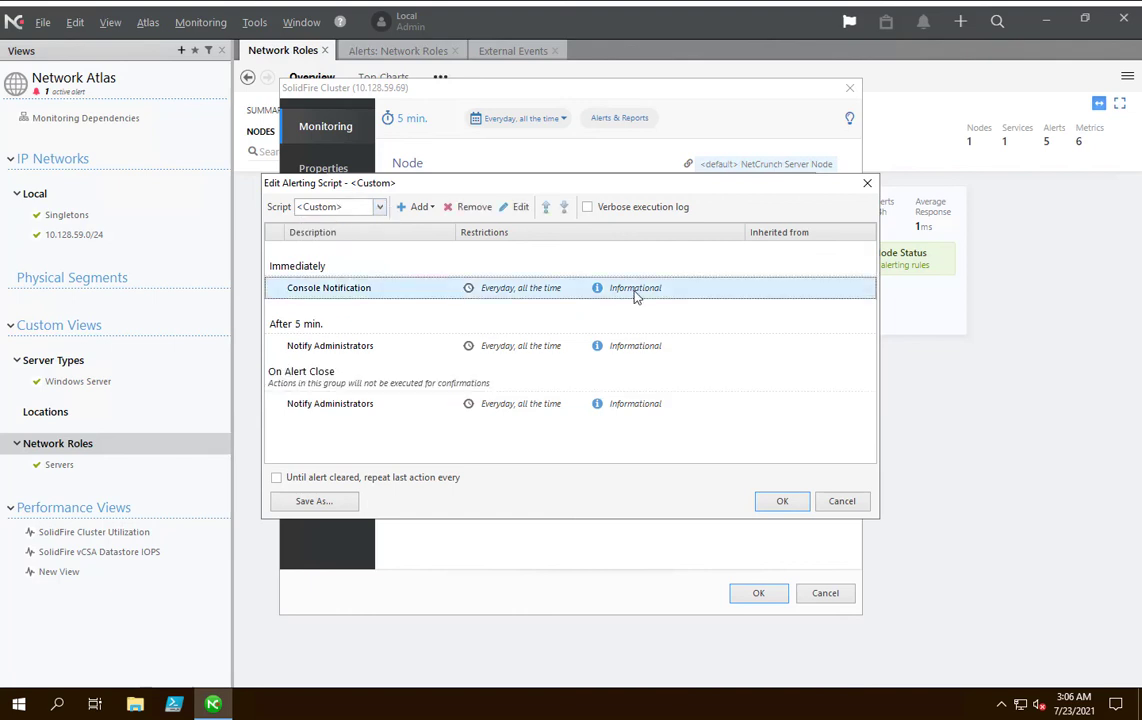
{"action": "left_click", "coordinate": [296, 350]}
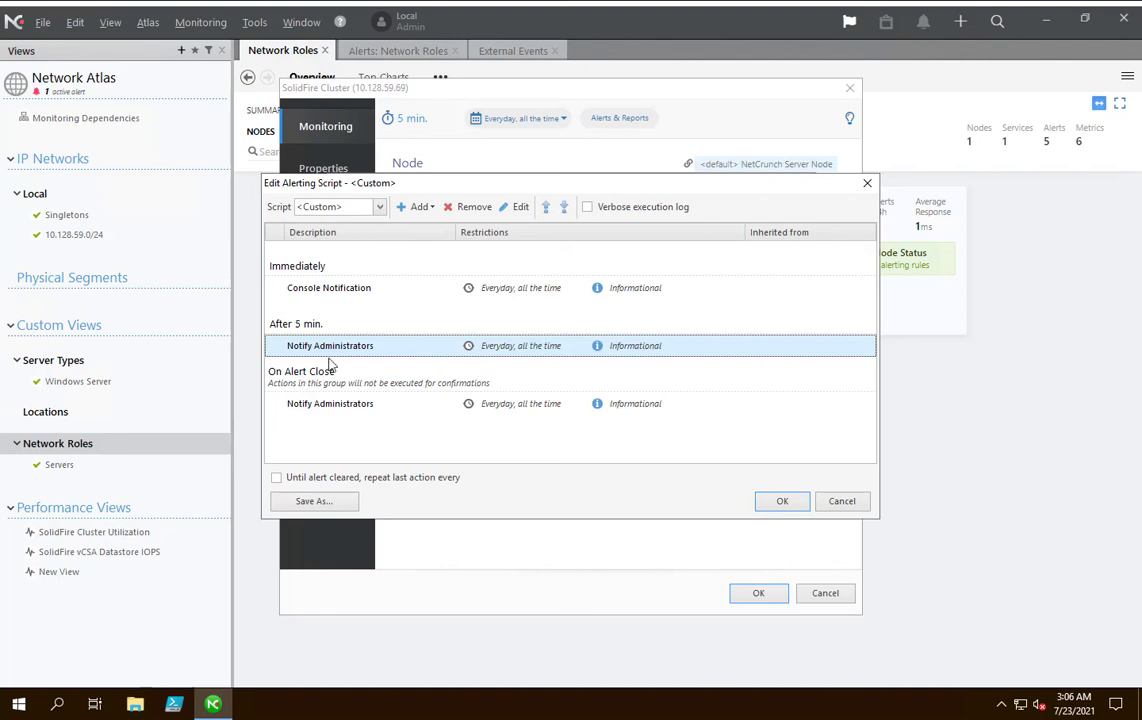
{"action": "left_click", "coordinate": [290, 405]}
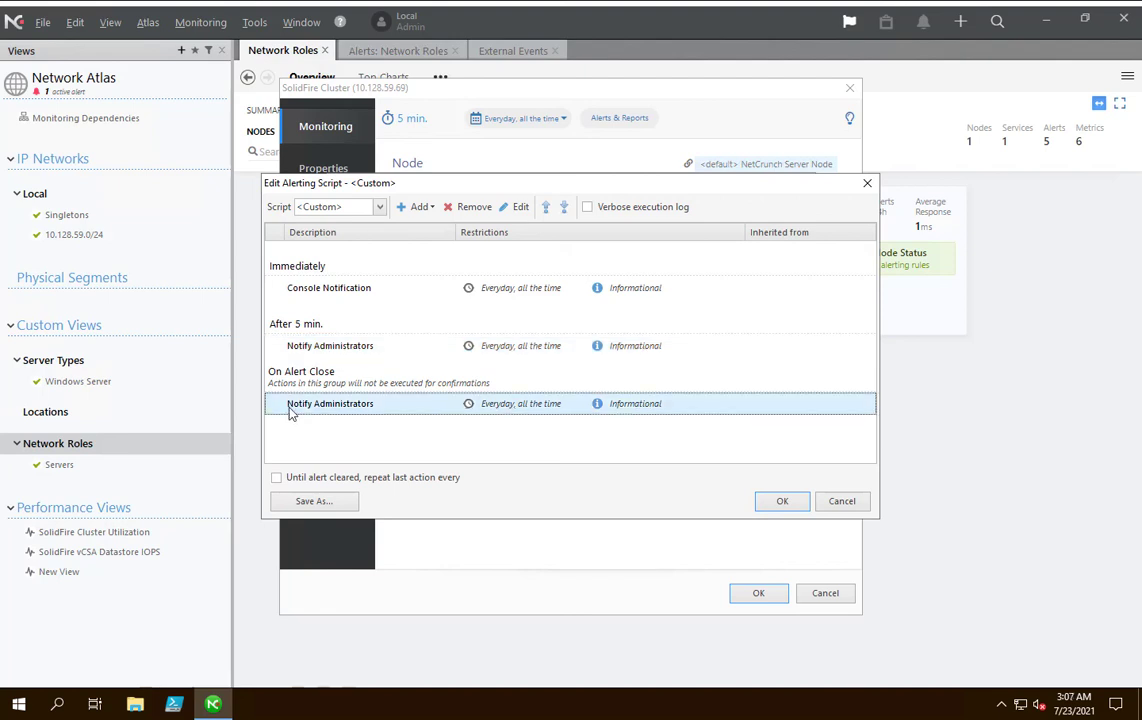
Try removing the 5-minute Notify Administrators action from the SolidFire Volume Throttle script, decline the removal, and close the script without saving.
{"action": "left_click", "coordinate": [622, 350]}
{"action": "right_click", "coordinate": [621, 350]}
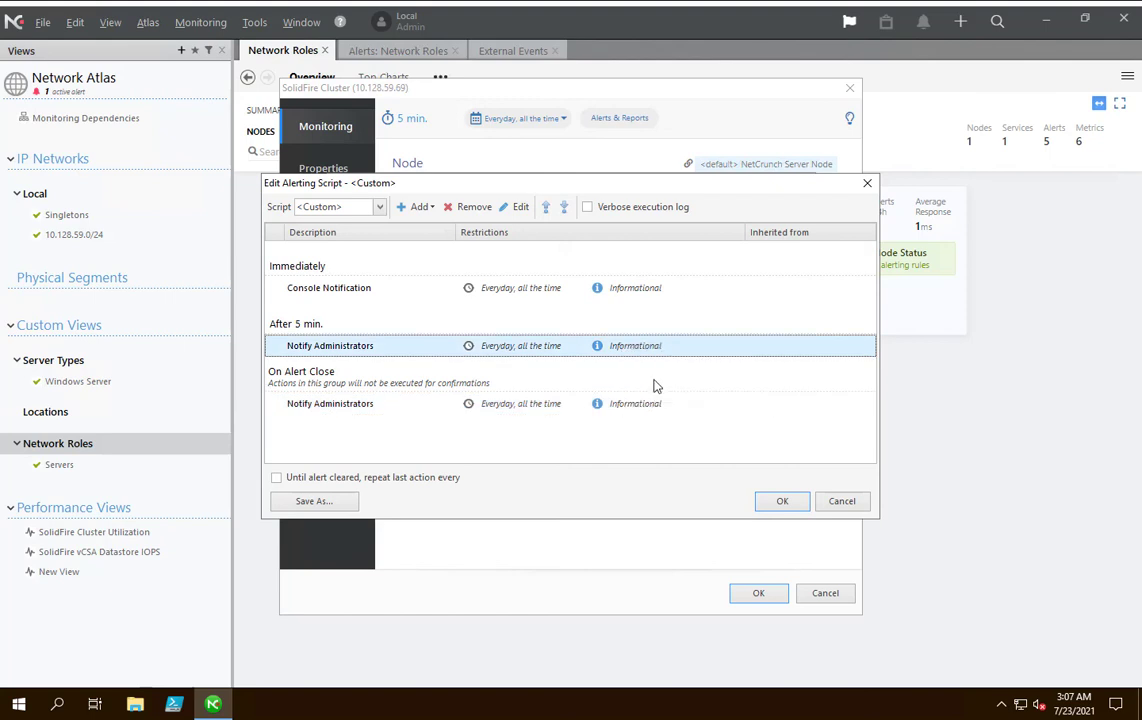
{"action": "left_click", "coordinate": [665, 380]}
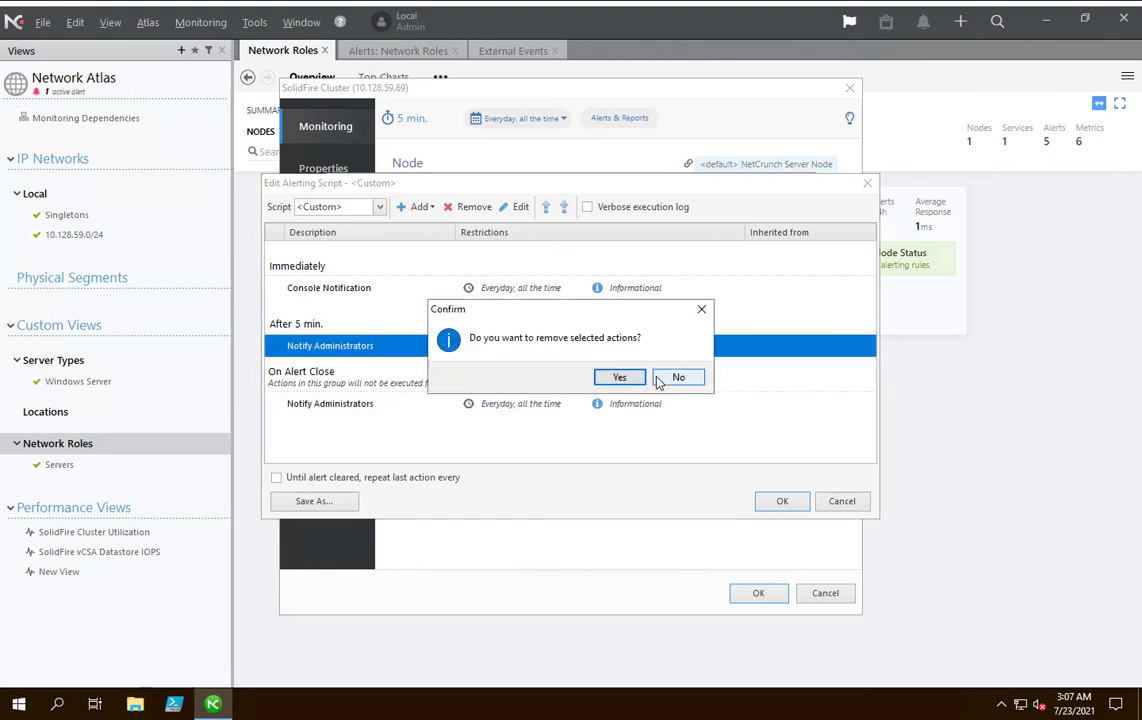
{"action": "left_click", "coordinate": [660, 381]}
{"action": "left_click", "coordinate": [605, 408]}
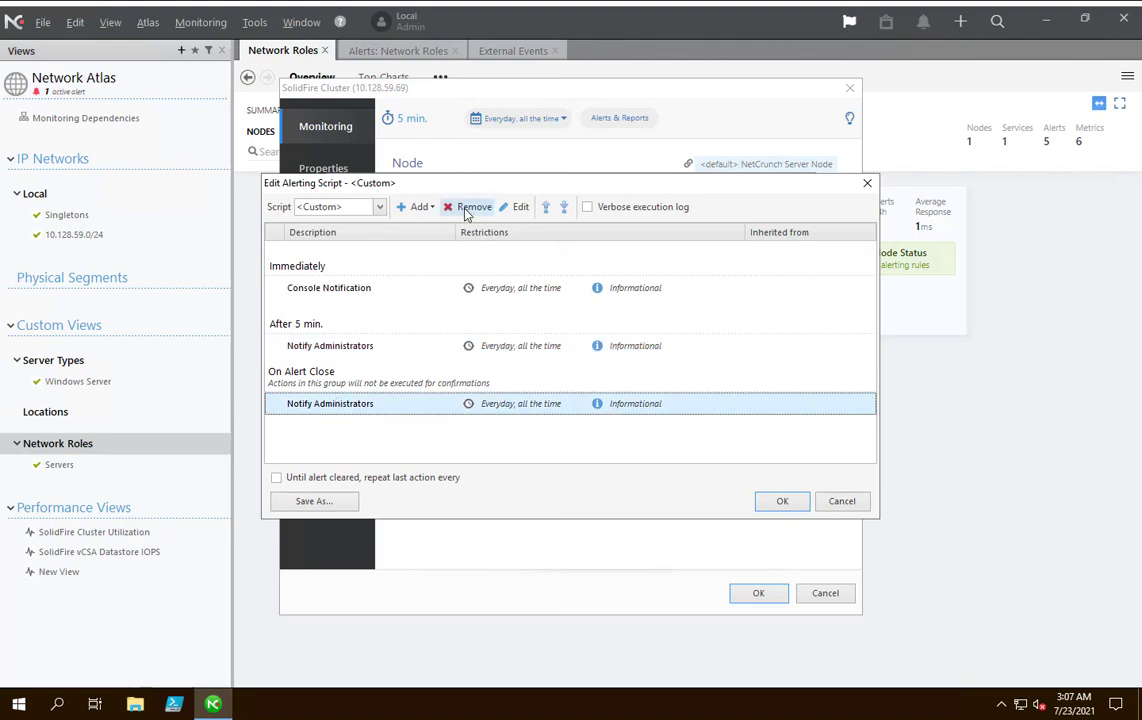
{"action": "left_click", "coordinate": [833, 501]}
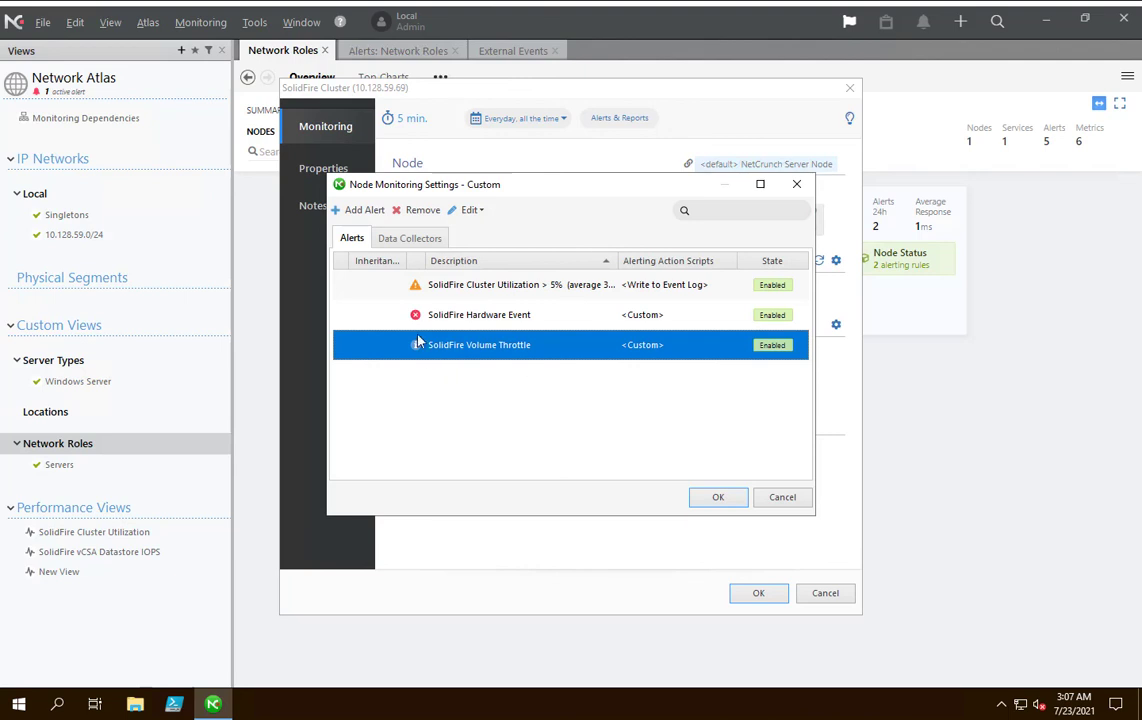
Examine the SolidFire Cluster Utilization alert's event rule, including its threshold counter and averaging condition, and close it without changes.
{"action": "left_click", "coordinate": [455, 289]}
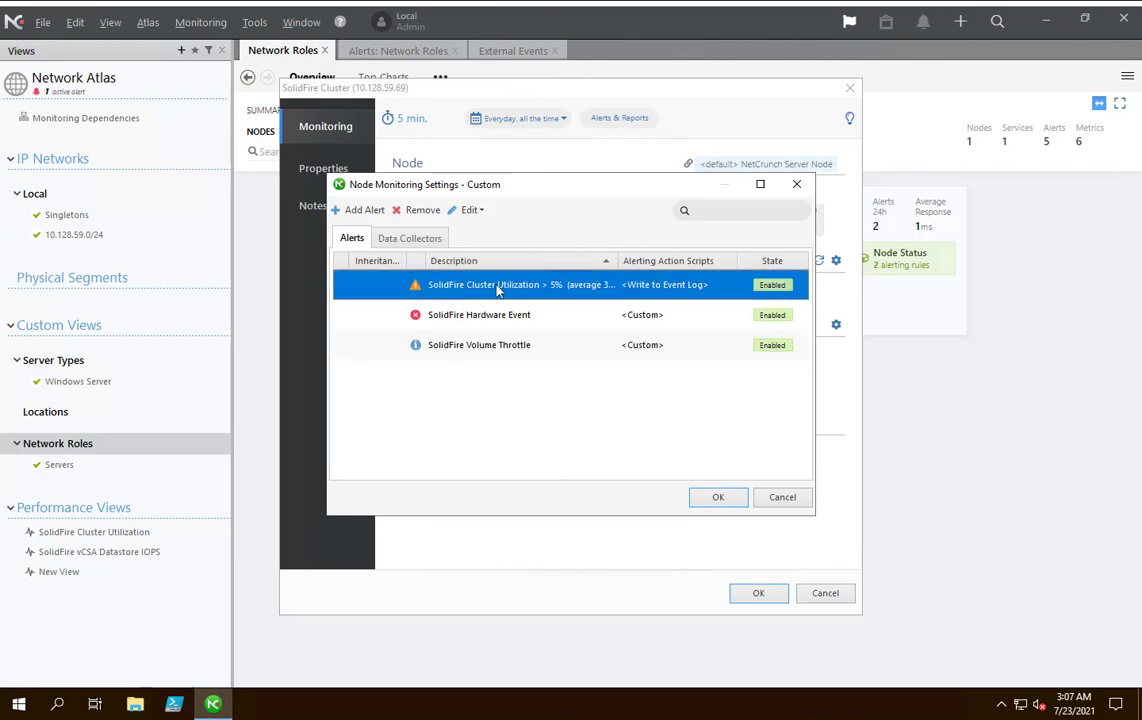
{"action": "right_click", "coordinate": [455, 289]}
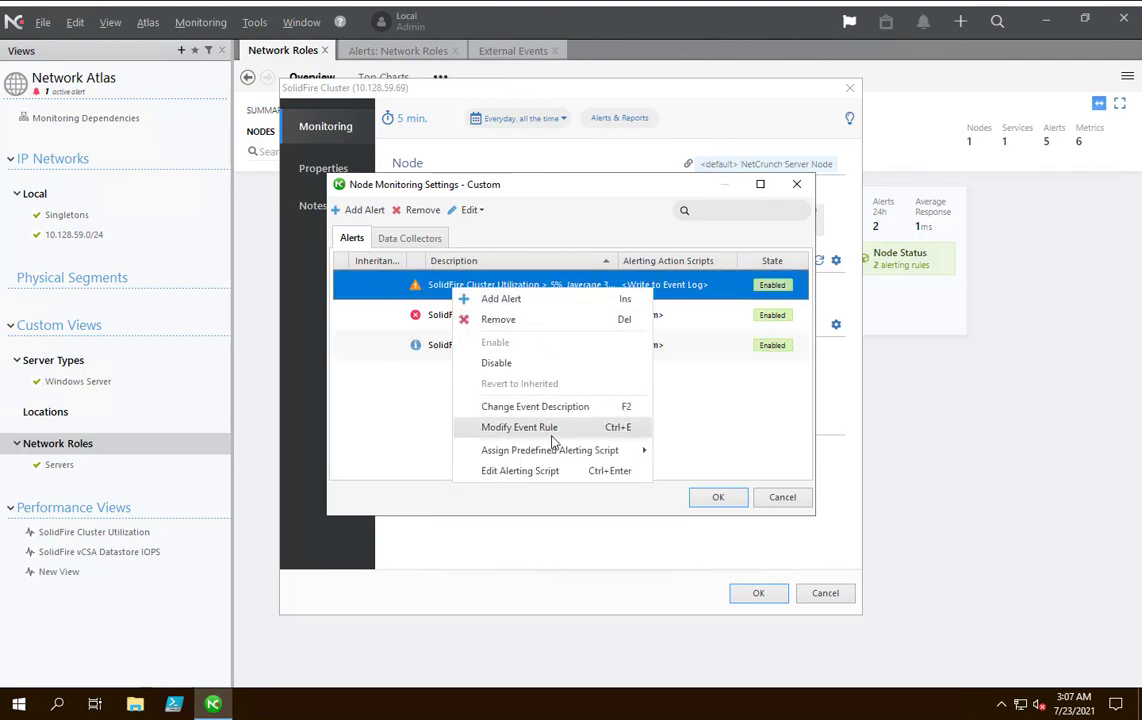
{"action": "left_click", "coordinate": [520, 427]}
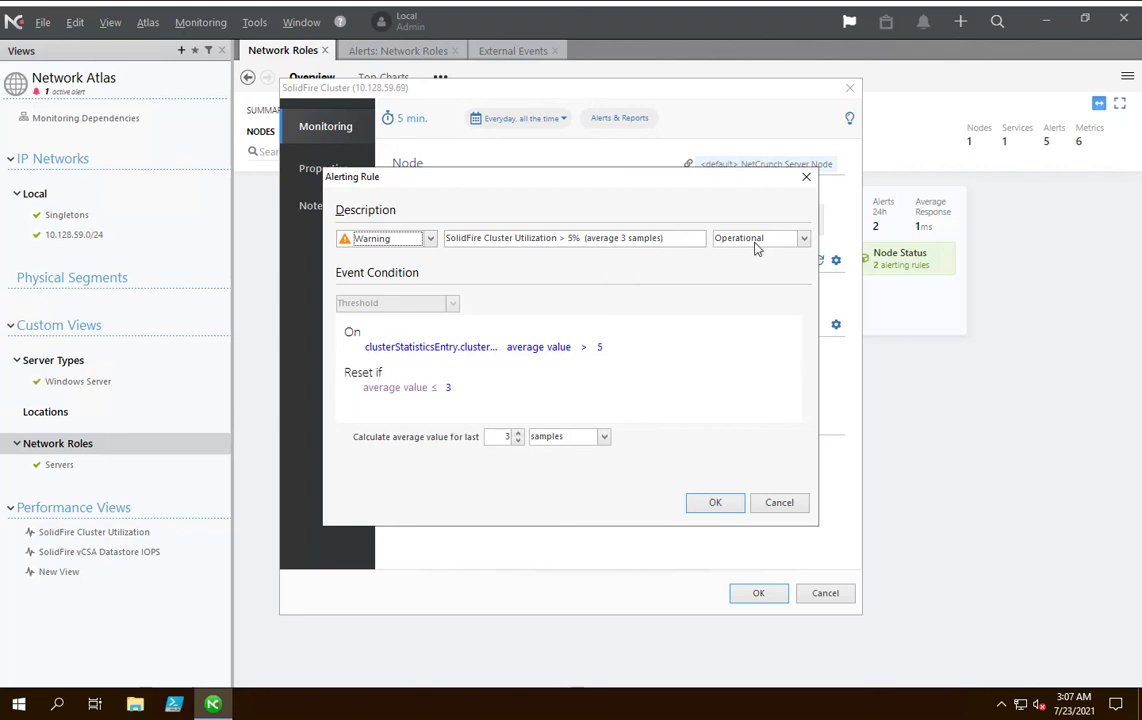
{"action": "left_click", "coordinate": [495, 347]}
{"action": "left_click", "coordinate": [762, 509]}
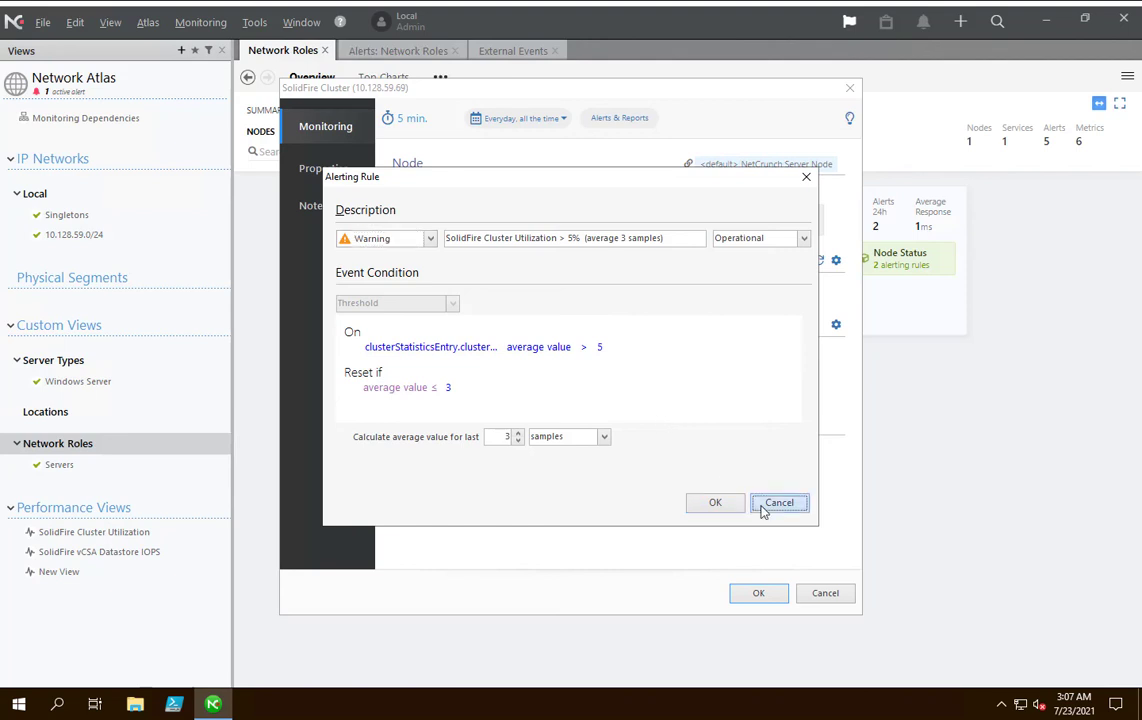
Try the Basic Notification script on the SolidFire Cluster Utilization alert, restricting Console Notification to Warning severity, and discard the changes.
{"action": "right_click", "coordinate": [520, 285]}
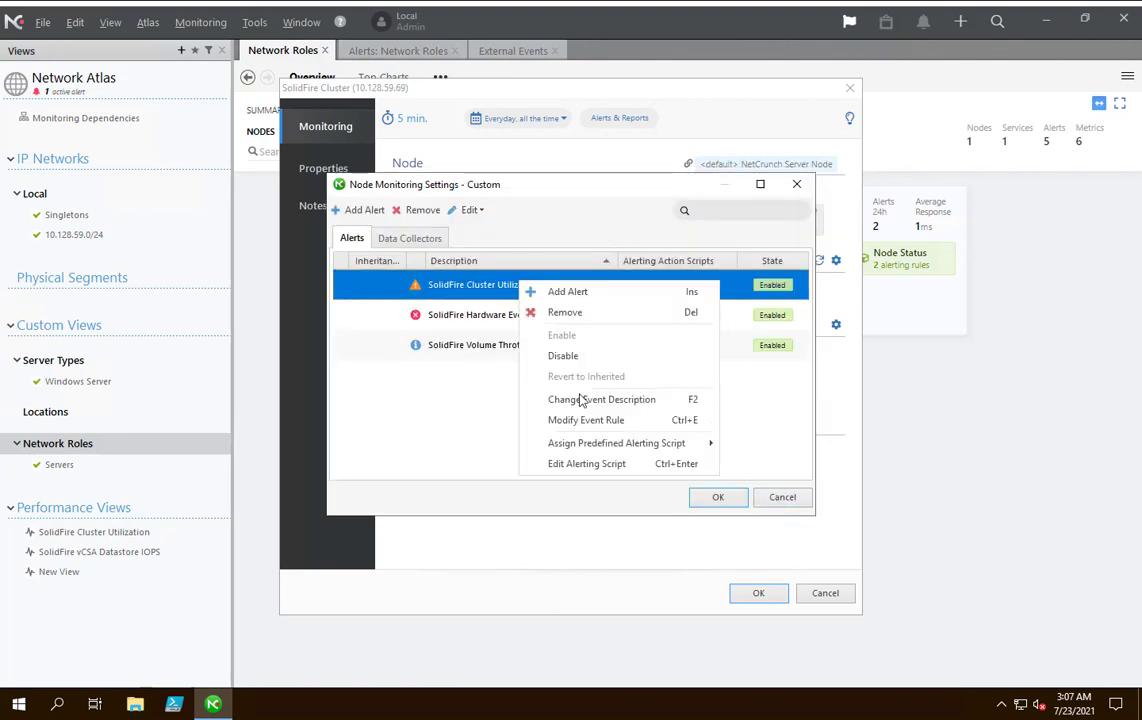
{"action": "left_click", "coordinate": [545, 415]}
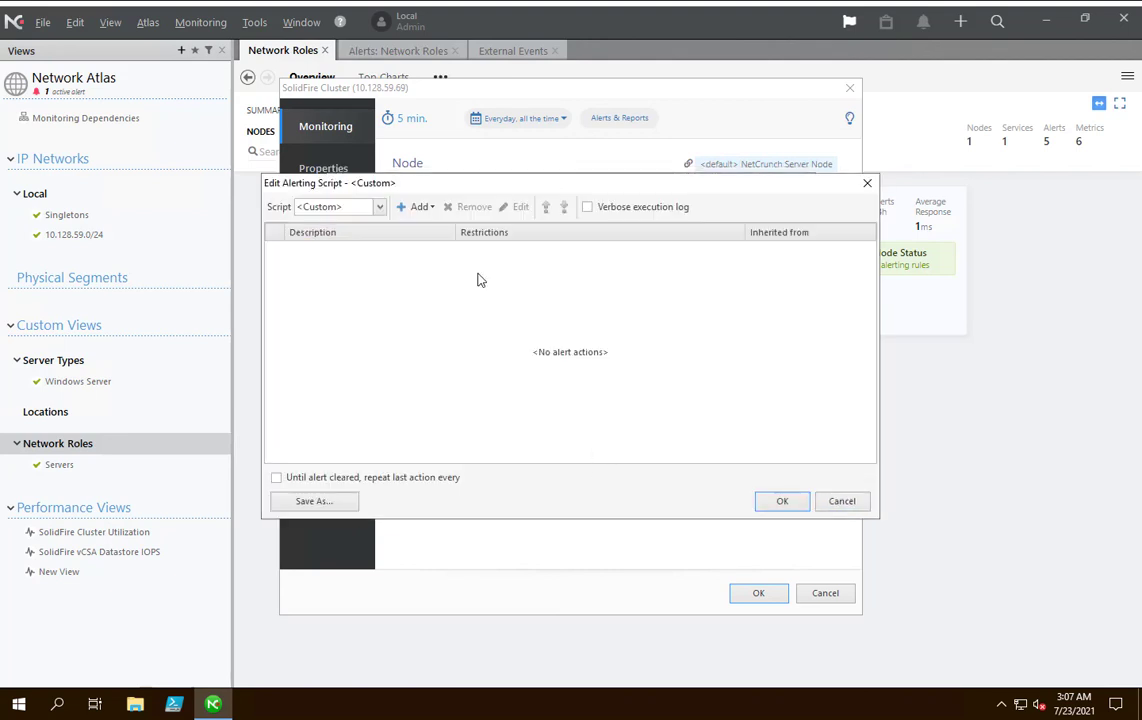
{"action": "left_click", "coordinate": [320, 206]}
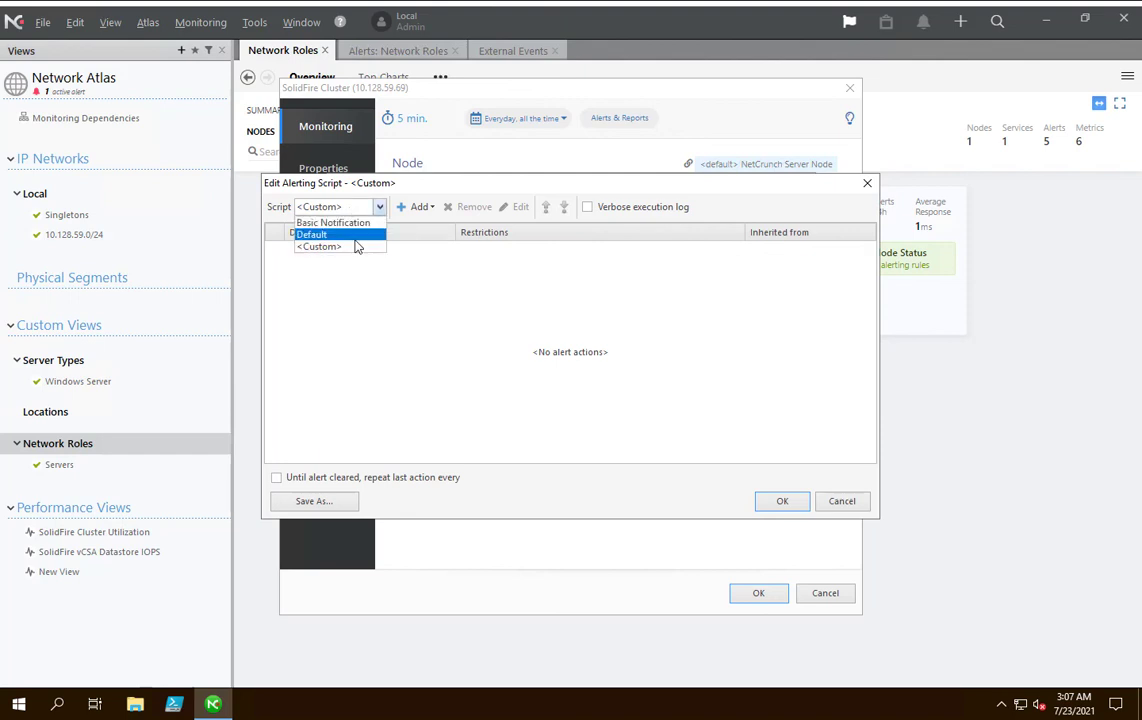
{"action": "left_click", "coordinate": [355, 222]}
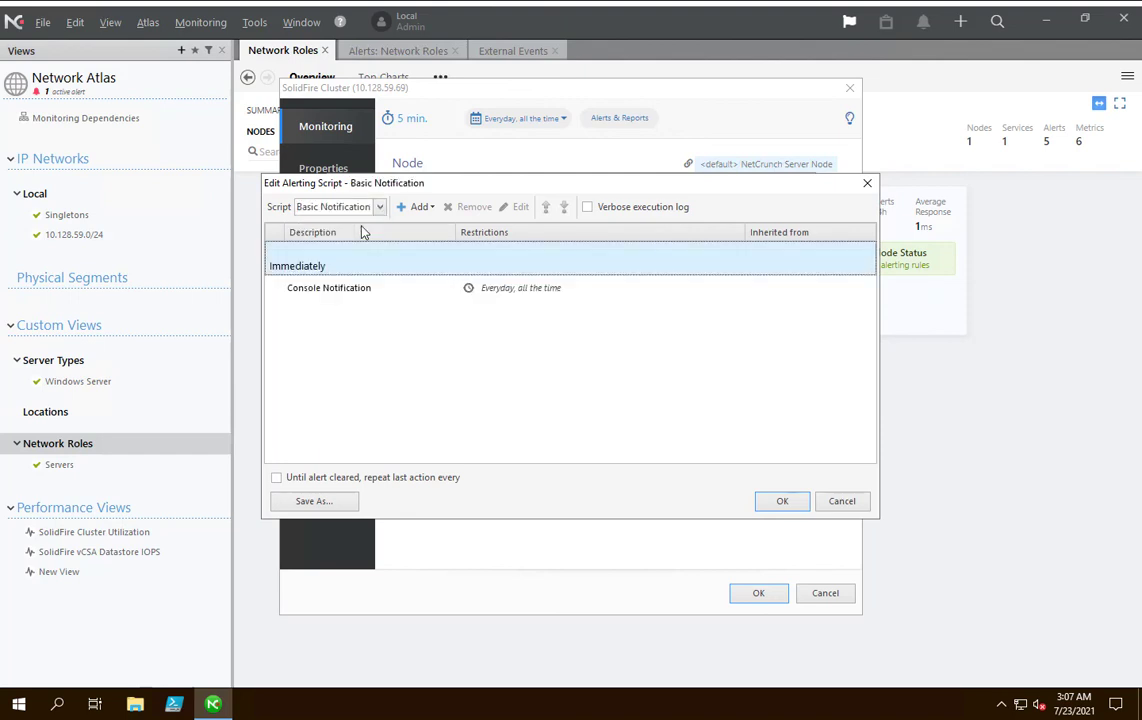
{"action": "double_click", "coordinate": [609, 298]}
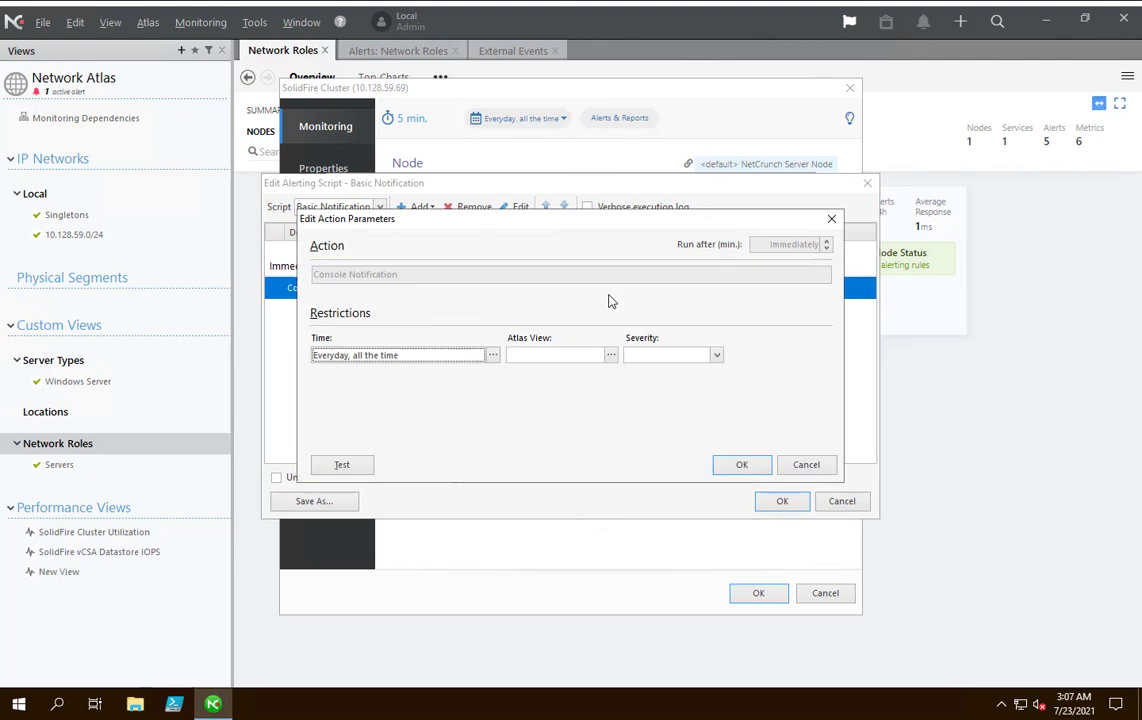
{"action": "left_click", "coordinate": [648, 355]}
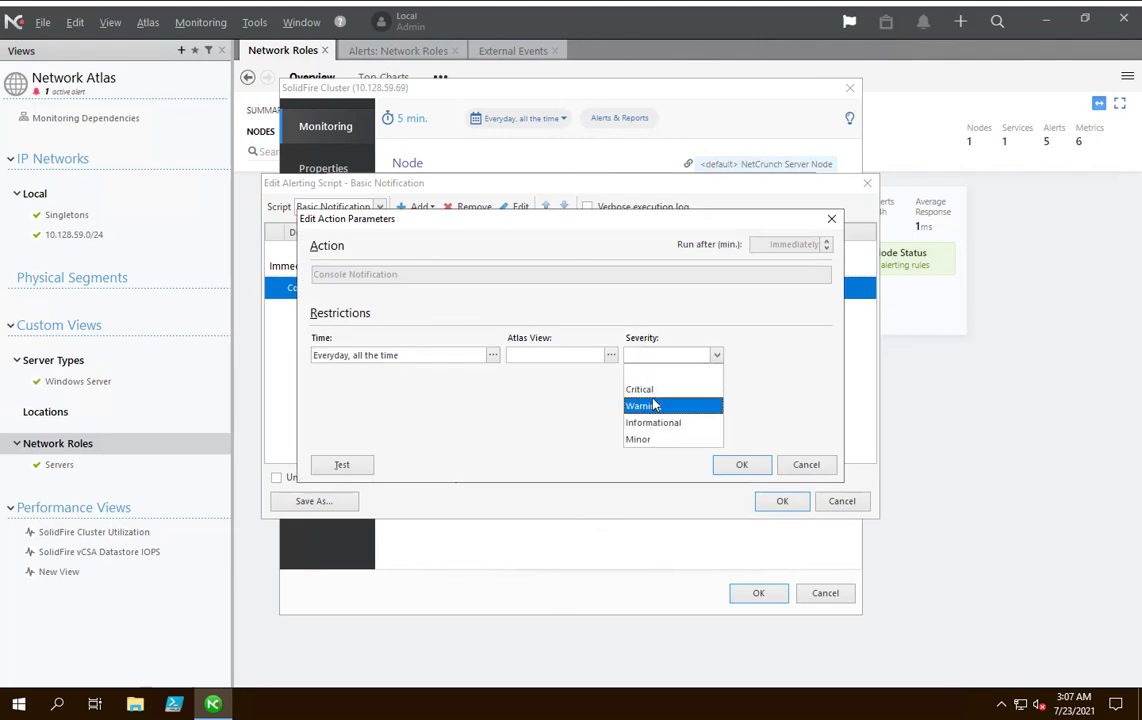
{"action": "left_click", "coordinate": [653, 406]}
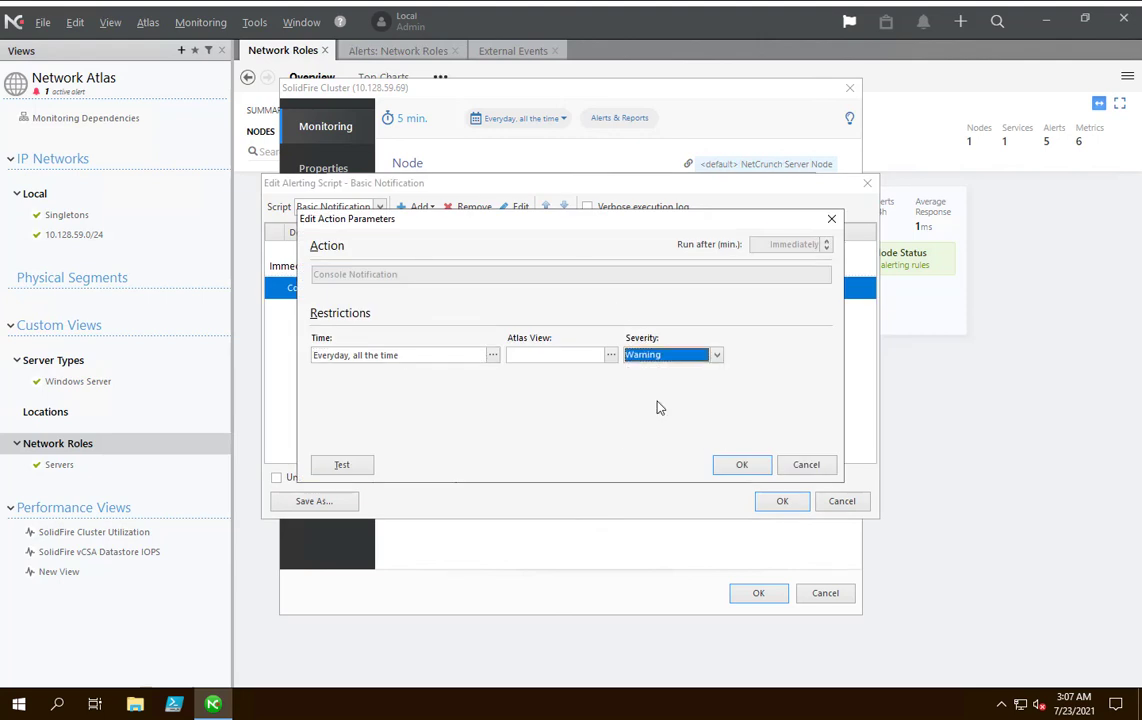
{"action": "left_click", "coordinate": [730, 465]}
{"action": "left_click", "coordinate": [826, 501]}
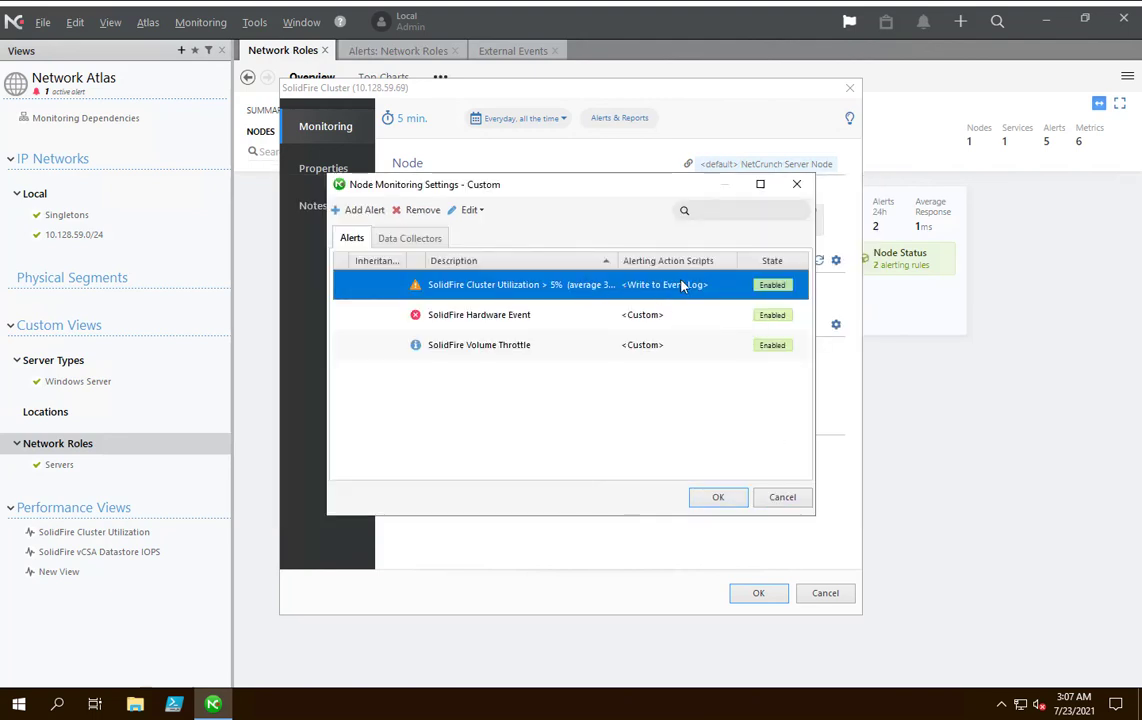
Try adding a third trap variable condition on logEntrySeverity to the SolidFire Hardware Event rule, and discard the change.
{"action": "left_click", "coordinate": [543, 316]}
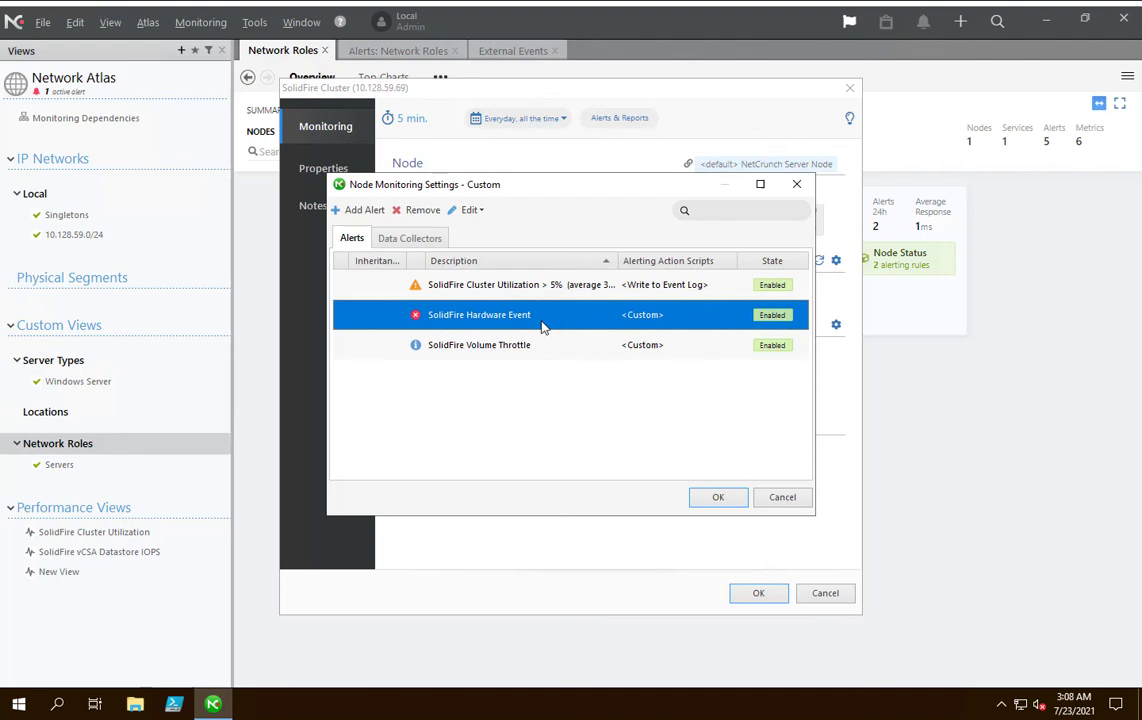
{"action": "right_click", "coordinate": [543, 326]}
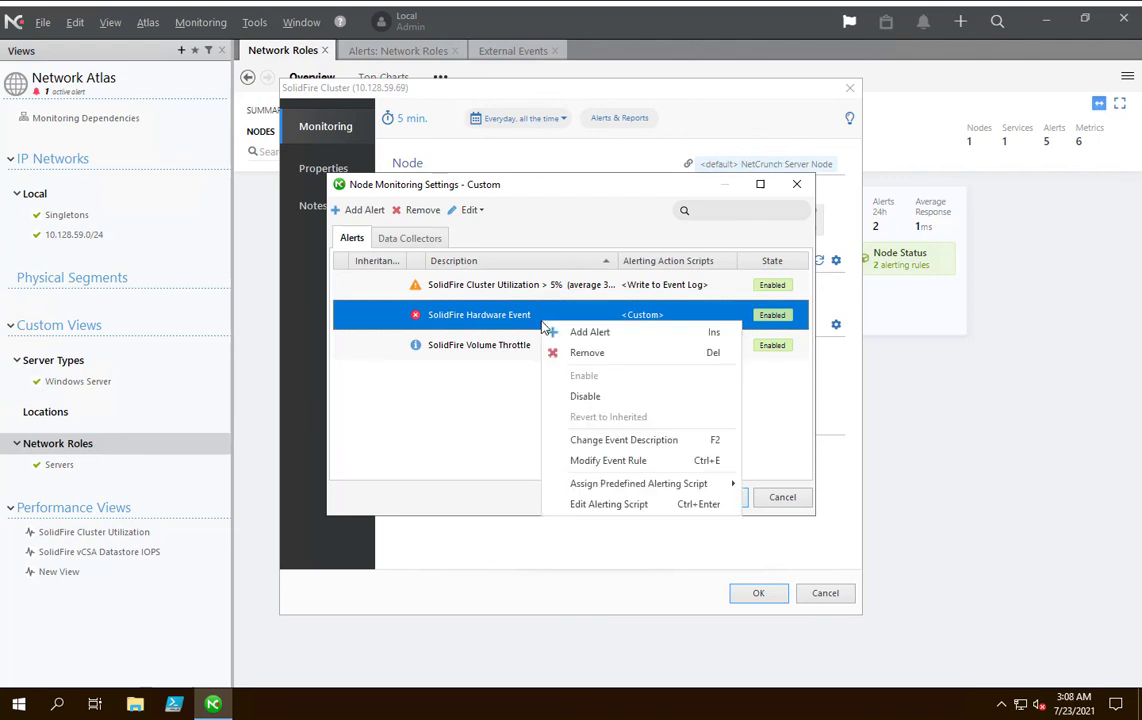
{"action": "left_click", "coordinate": [612, 460]}
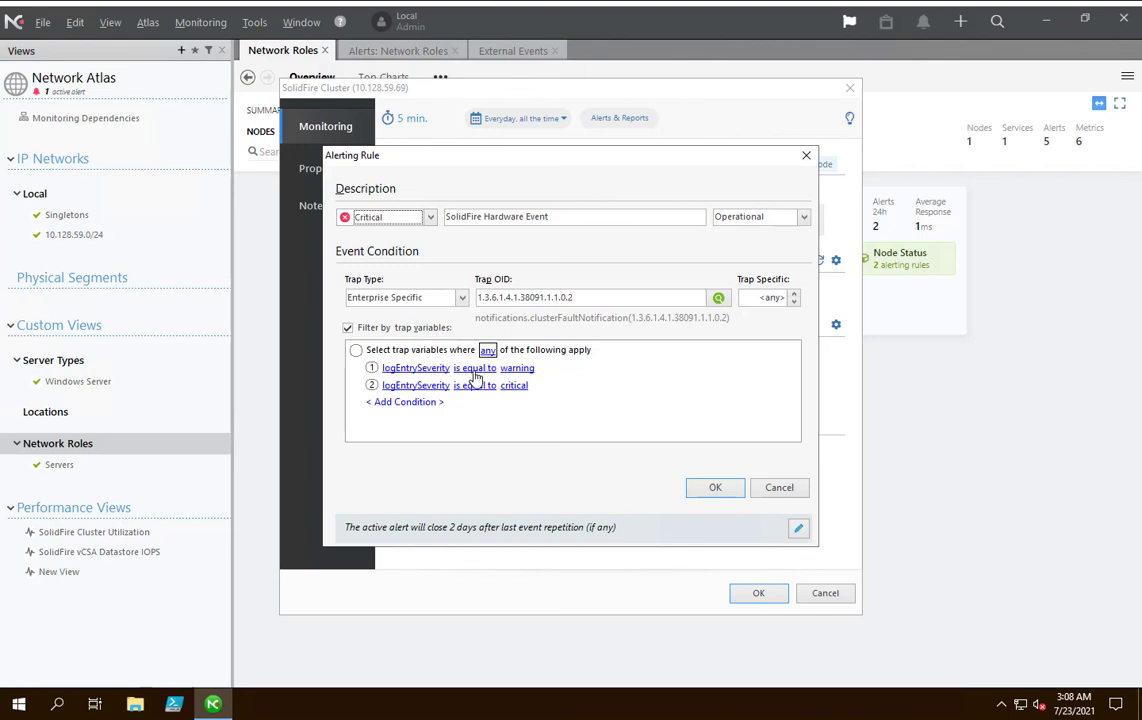
{"action": "left_click", "coordinate": [391, 404]}
{"action": "left_click", "coordinate": [455, 398]}
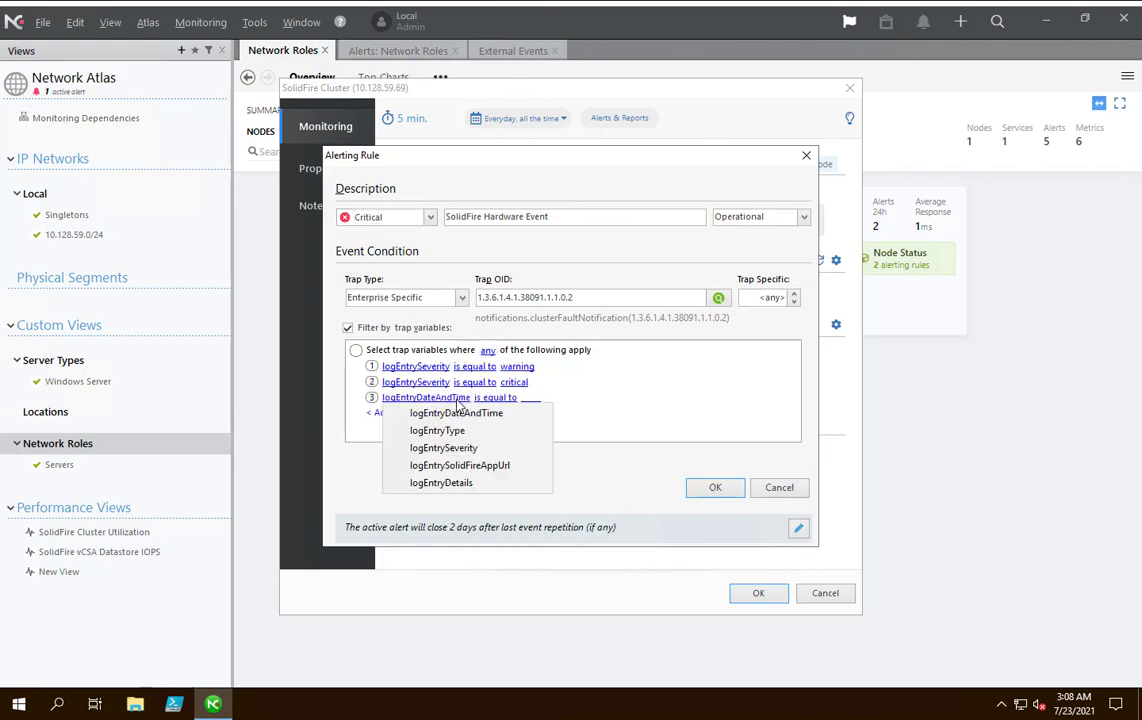
{"action": "left_click", "coordinate": [468, 449]}
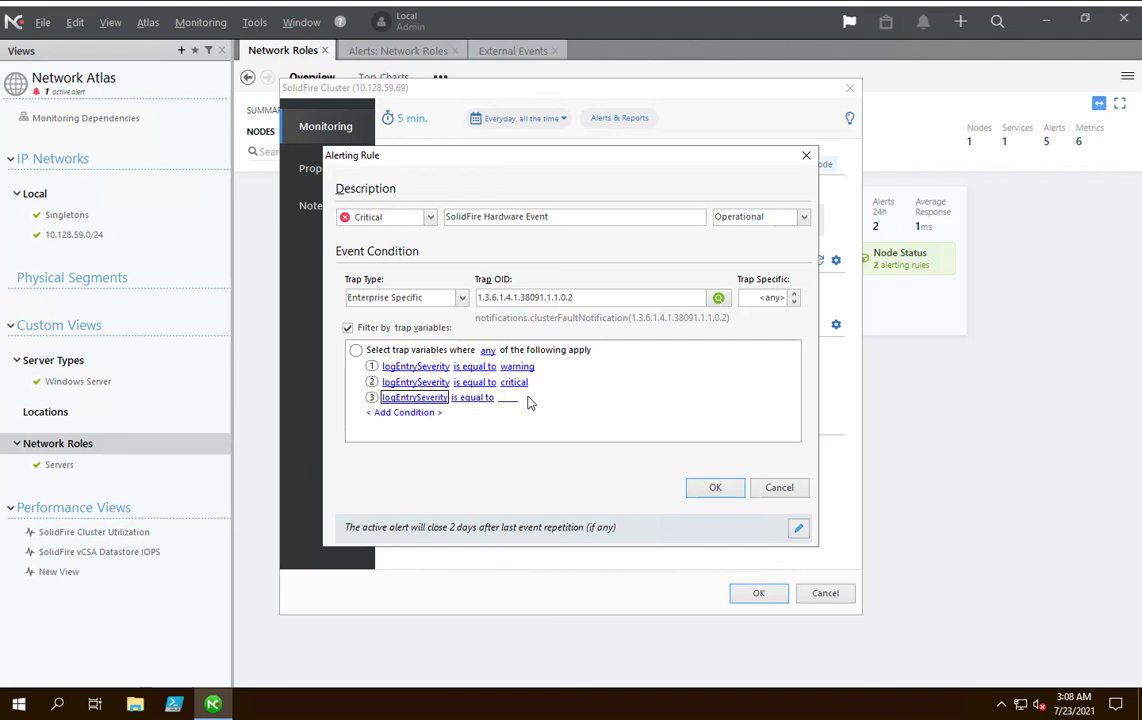
{"action": "left_click", "coordinate": [388, 399]}
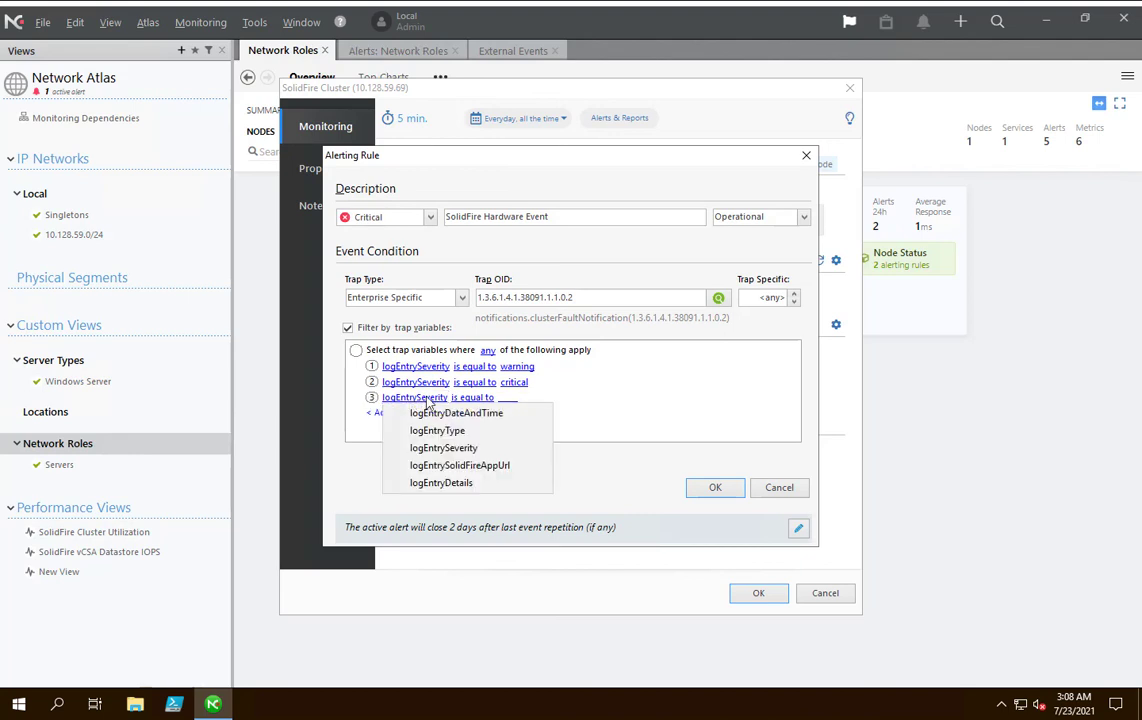
{"action": "left_click", "coordinate": [600, 424]}
{"action": "left_click", "coordinate": [764, 495]}
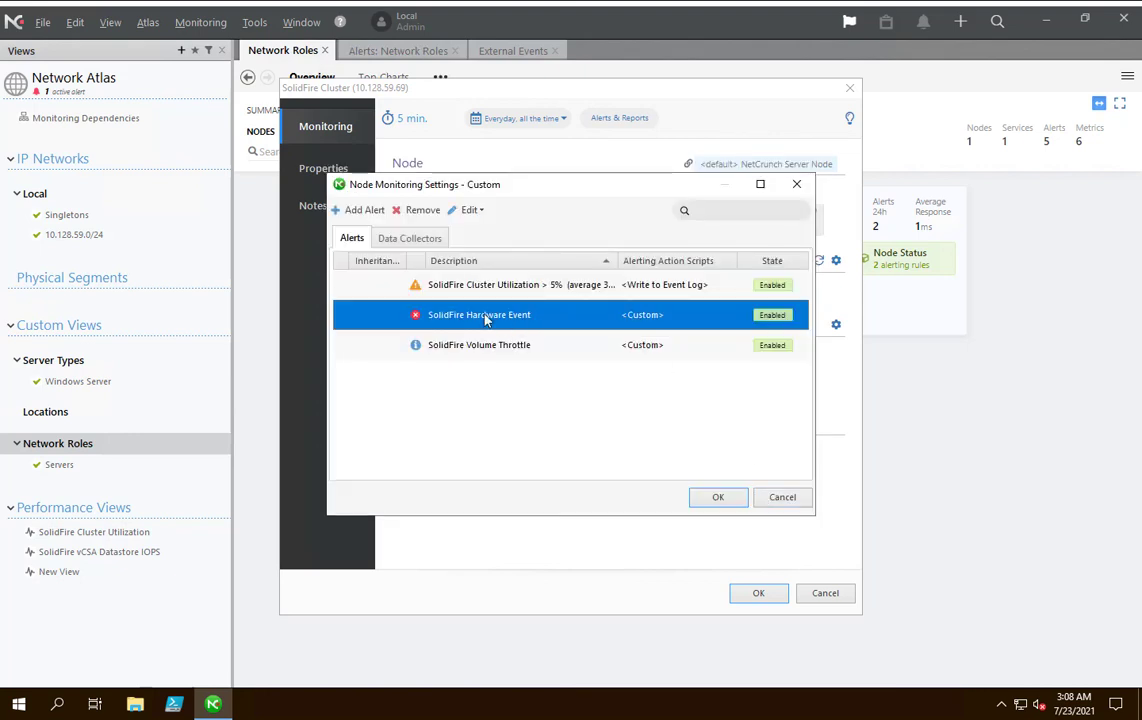
Close the custom SNMP alert settings and the SolidFire Cluster node settings without saving changes.
{"action": "left_click", "coordinate": [430, 295]}
{"action": "left_click", "coordinate": [434, 311]}
{"action": "key", "text": "Down"}
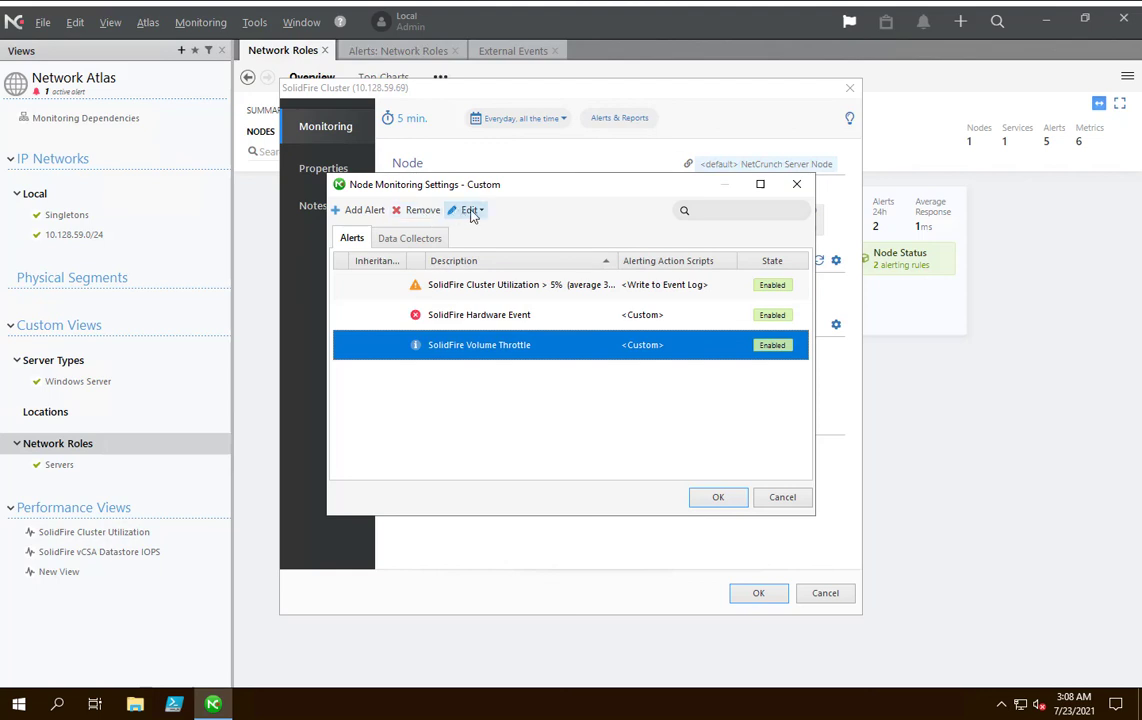
{"action": "left_click", "coordinate": [778, 497]}
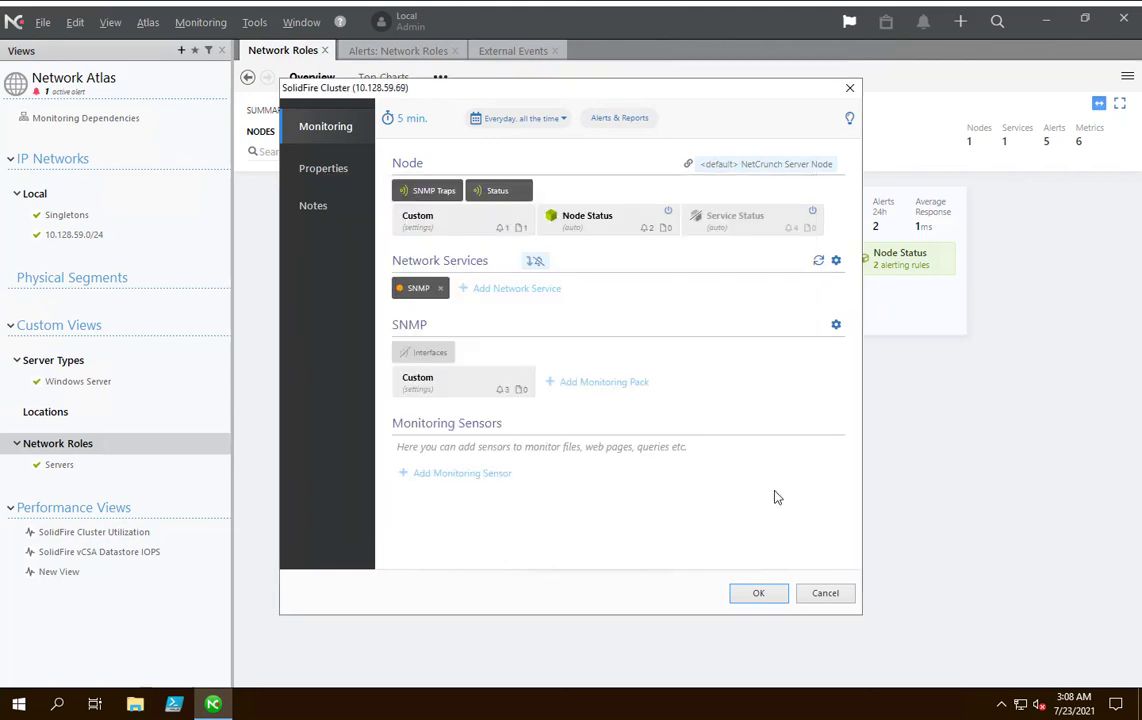
{"action": "left_click", "coordinate": [826, 594]}
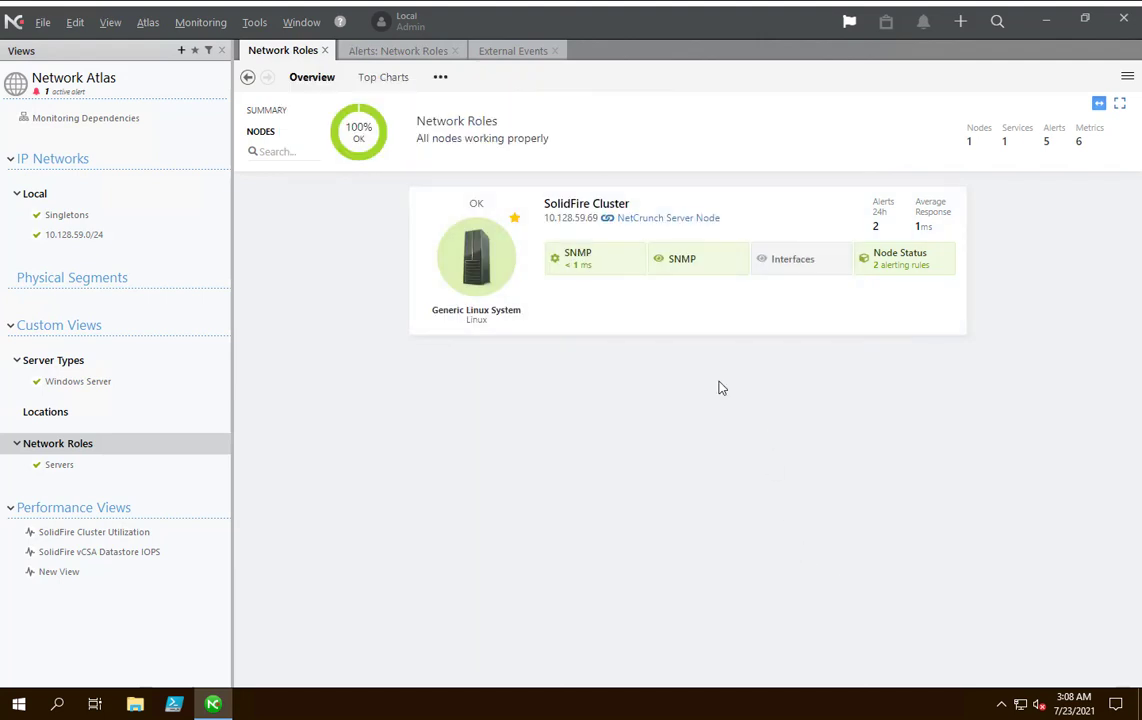
Open the SolidFire Cluster node's status and list its warnings from the last 24 hours.
{"action": "right_click", "coordinate": [492, 265]}
{"action": "left_click", "coordinate": [525, 243]}
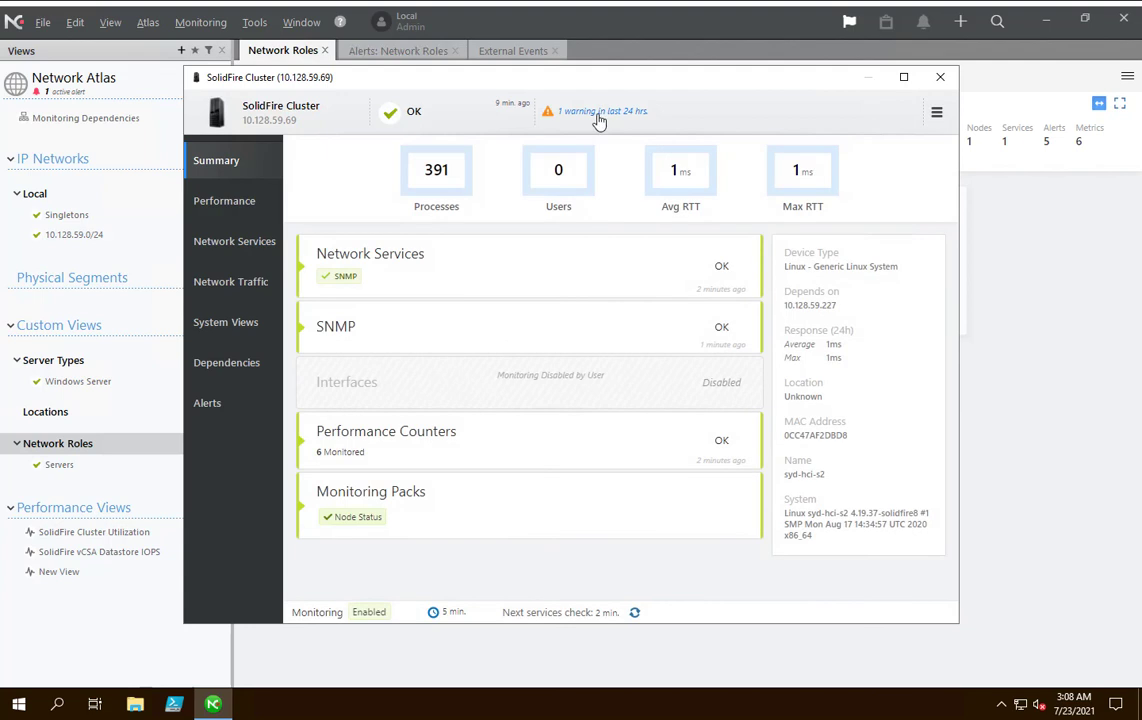
{"action": "left_click", "coordinate": [540, 110]}
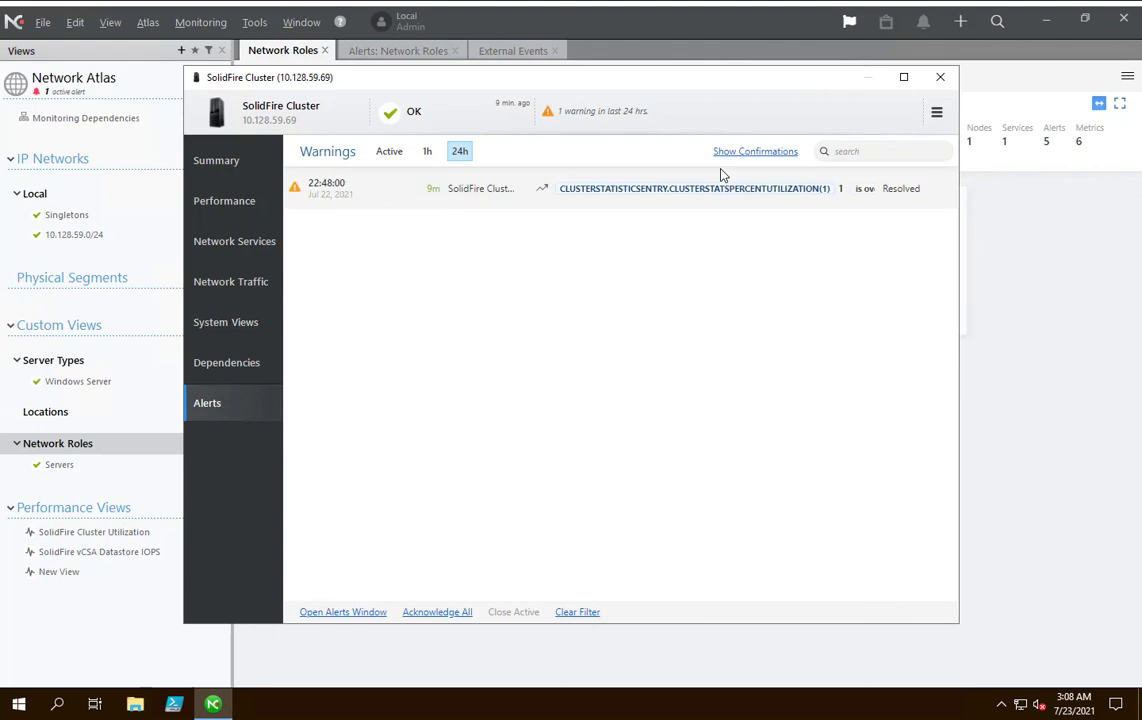
Examine the cluster utilization warning's event details and its node alerting rule, closing the rule without changes.
{"action": "left_click", "coordinate": [690, 199]}
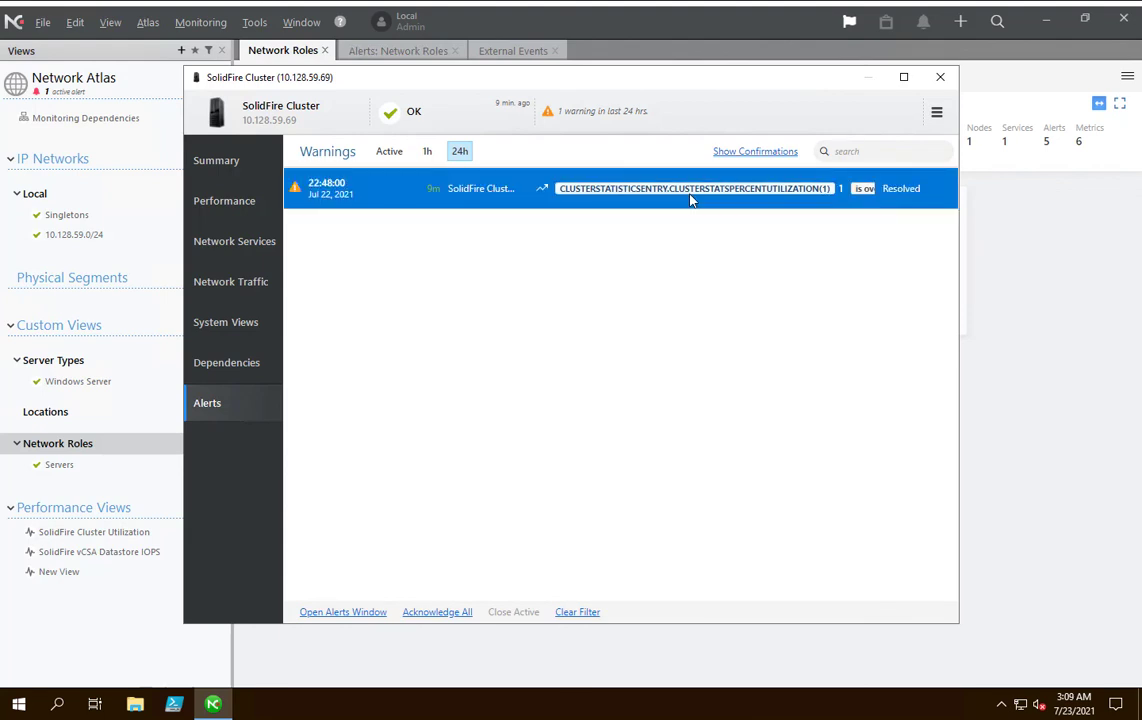
{"action": "right_click", "coordinate": [690, 199]}
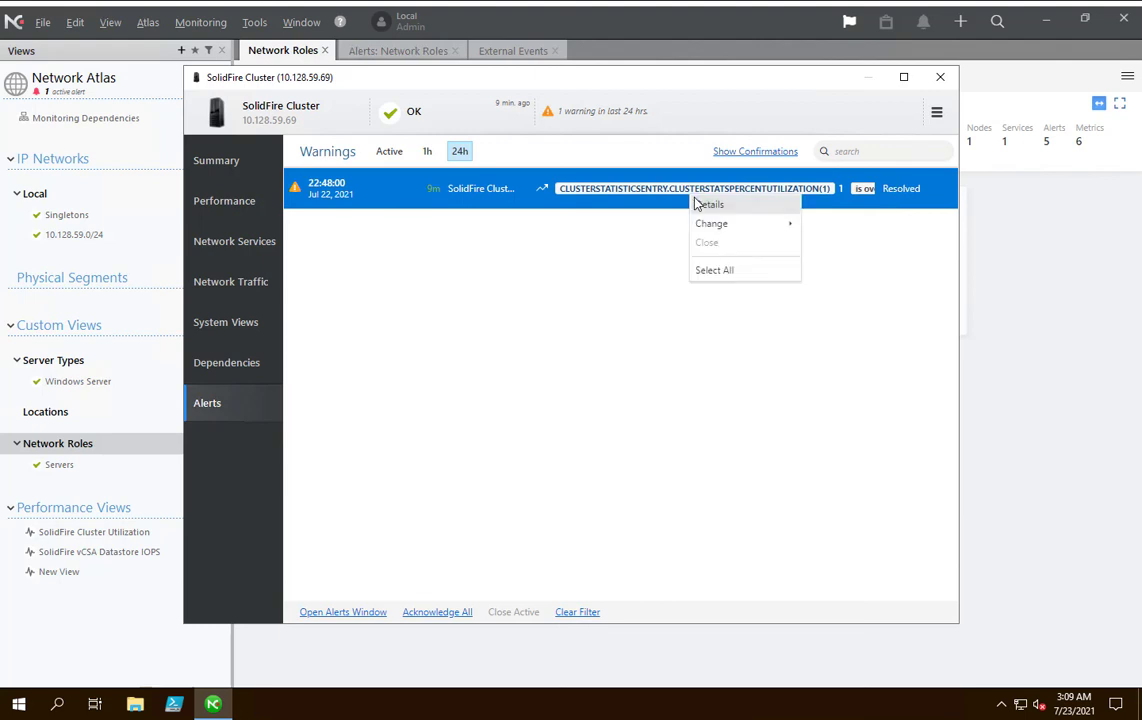
{"action": "left_click", "coordinate": [695, 205]}
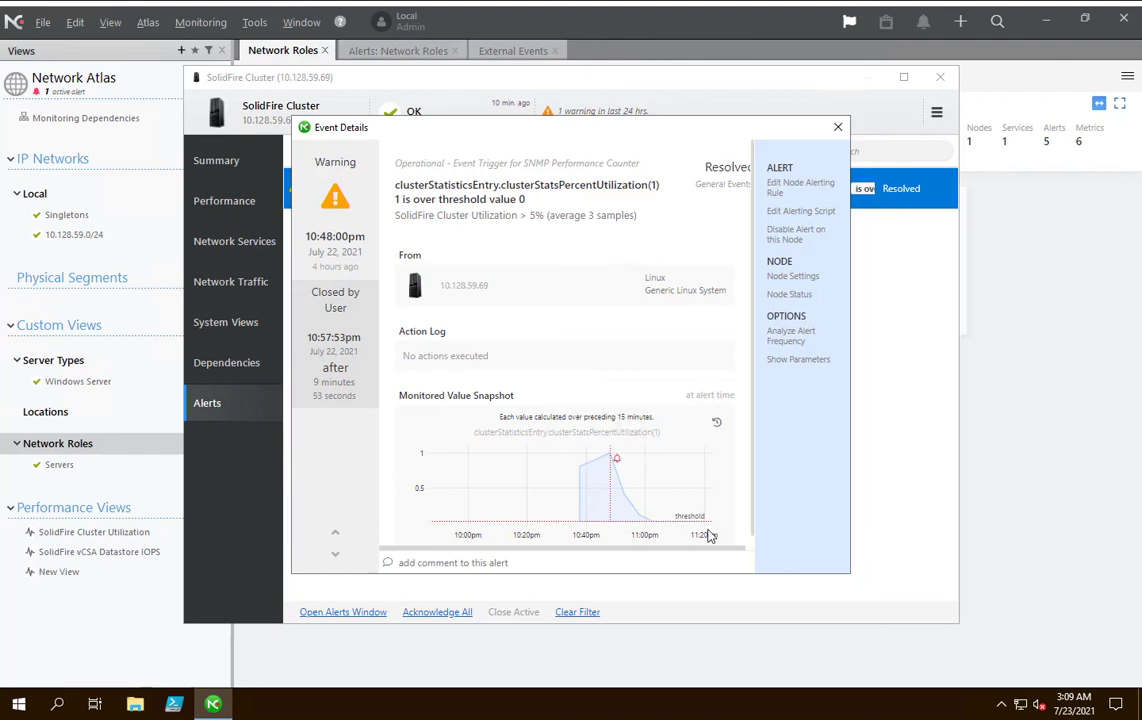
{"action": "left_click", "coordinate": [781, 190]}
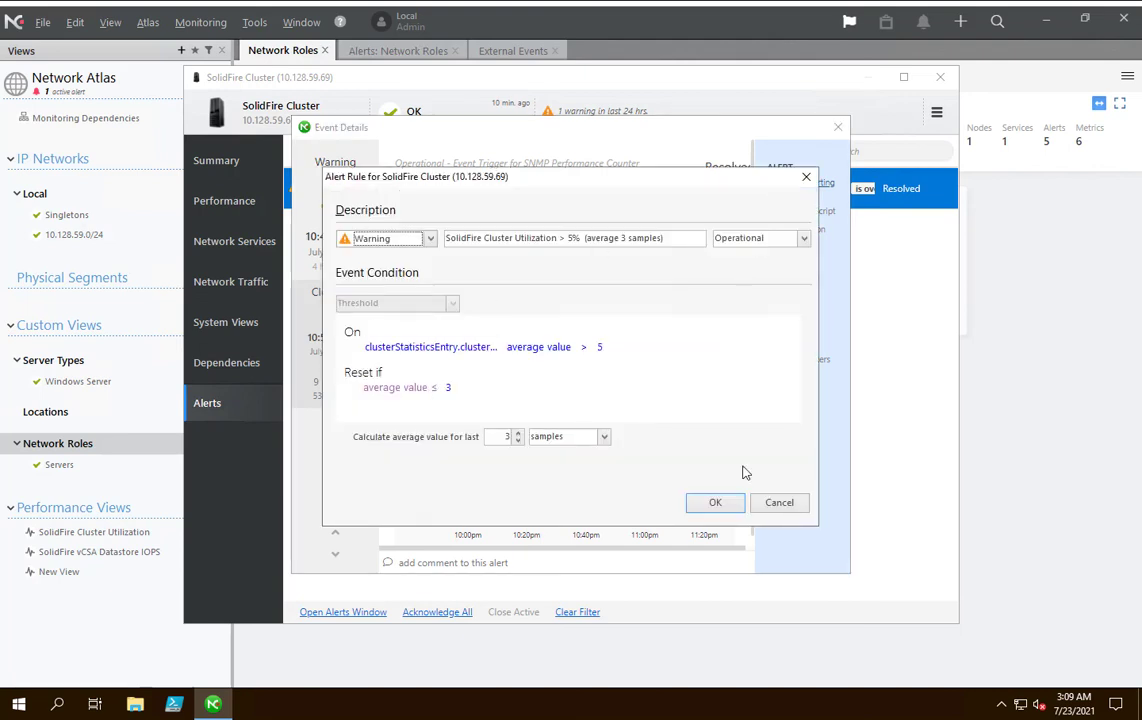
{"action": "left_click", "coordinate": [779, 503]}
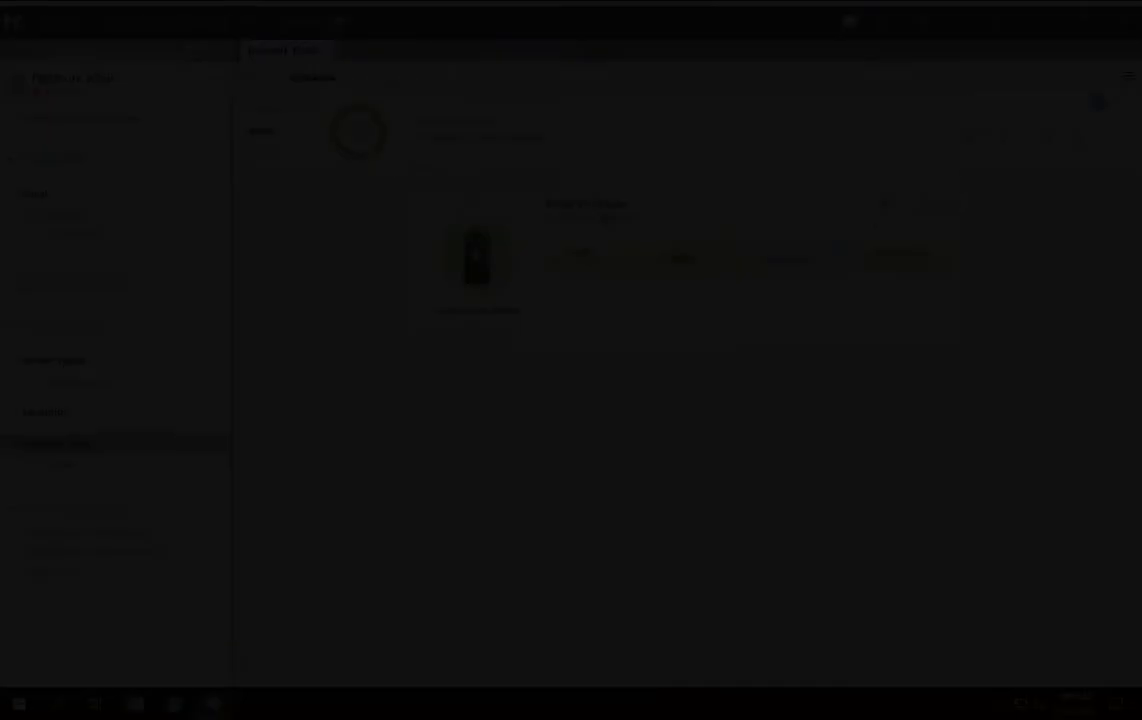
Open the SolidFire Cluster node's SNMP view and examine the interfaces' basic information and inbound statistics.
{"action": "right_click", "coordinate": [475, 252]}
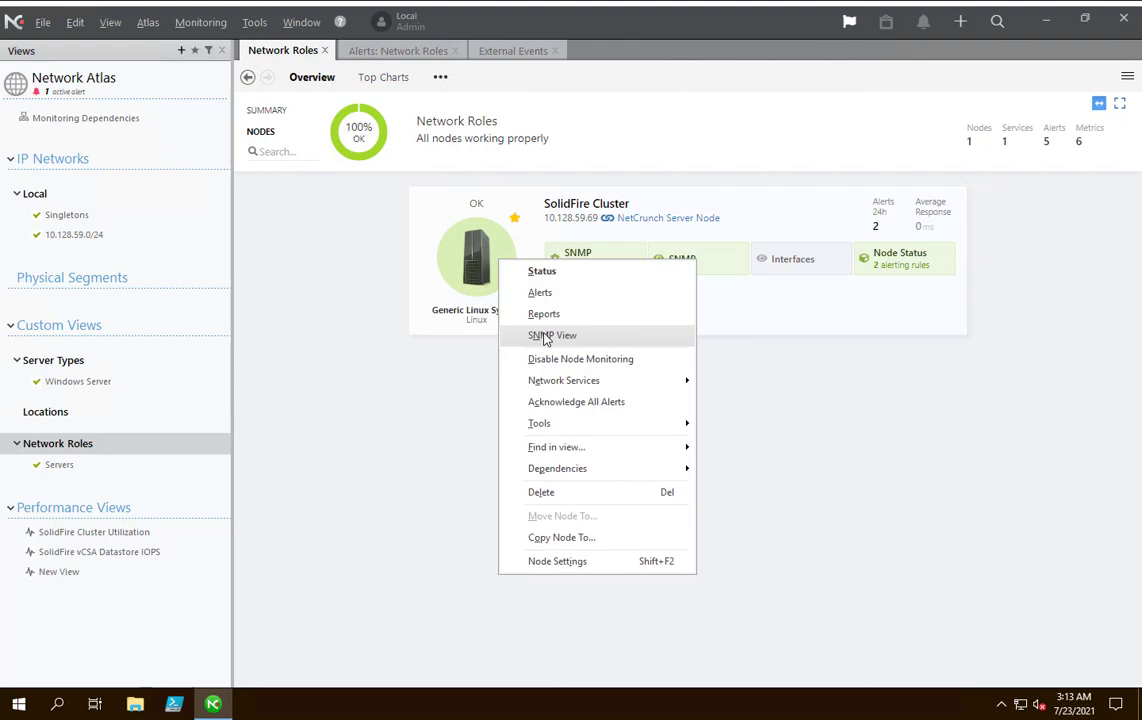
{"action": "left_click", "coordinate": [546, 339]}
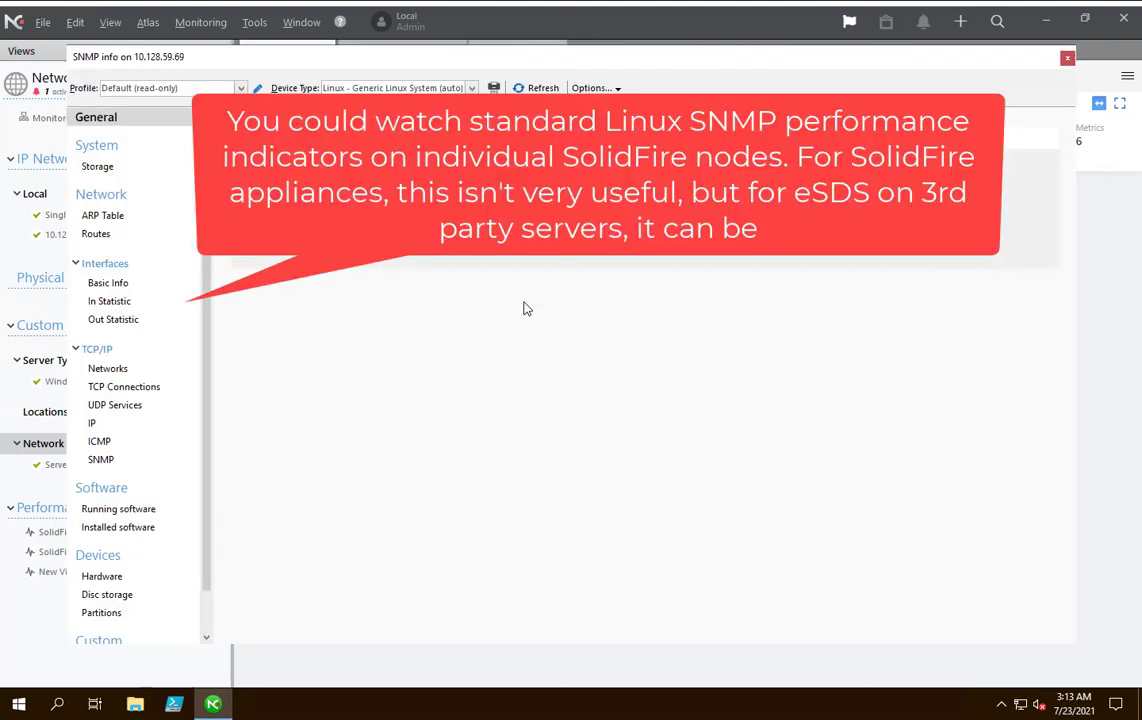
{"action": "scroll", "coordinate": [123, 571], "scroll_direction": "down", "scroll_amount": 1}
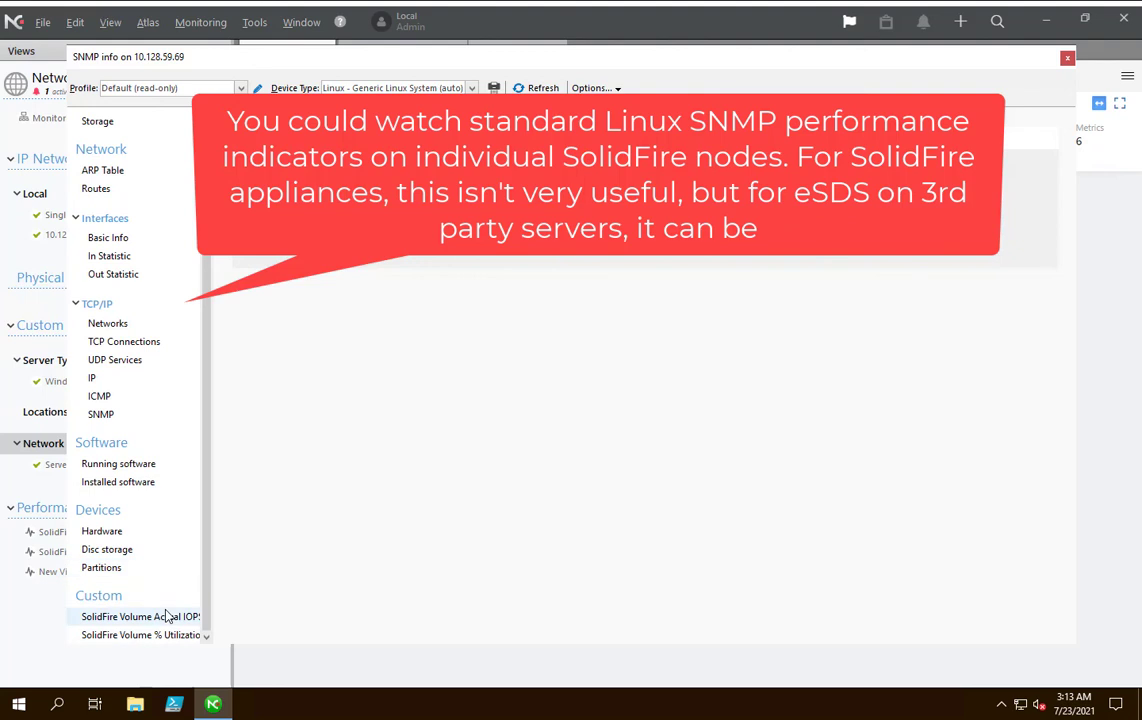
{"action": "left_click", "coordinate": [108, 237]}
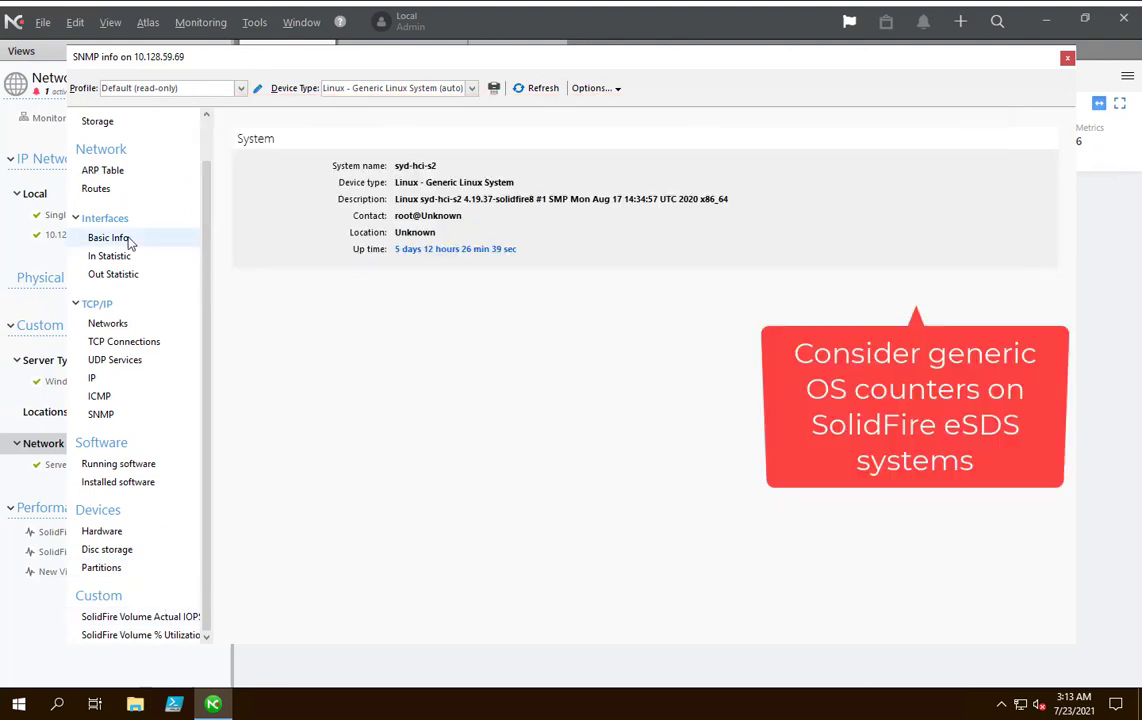
{"action": "left_click", "coordinate": [110, 257]}
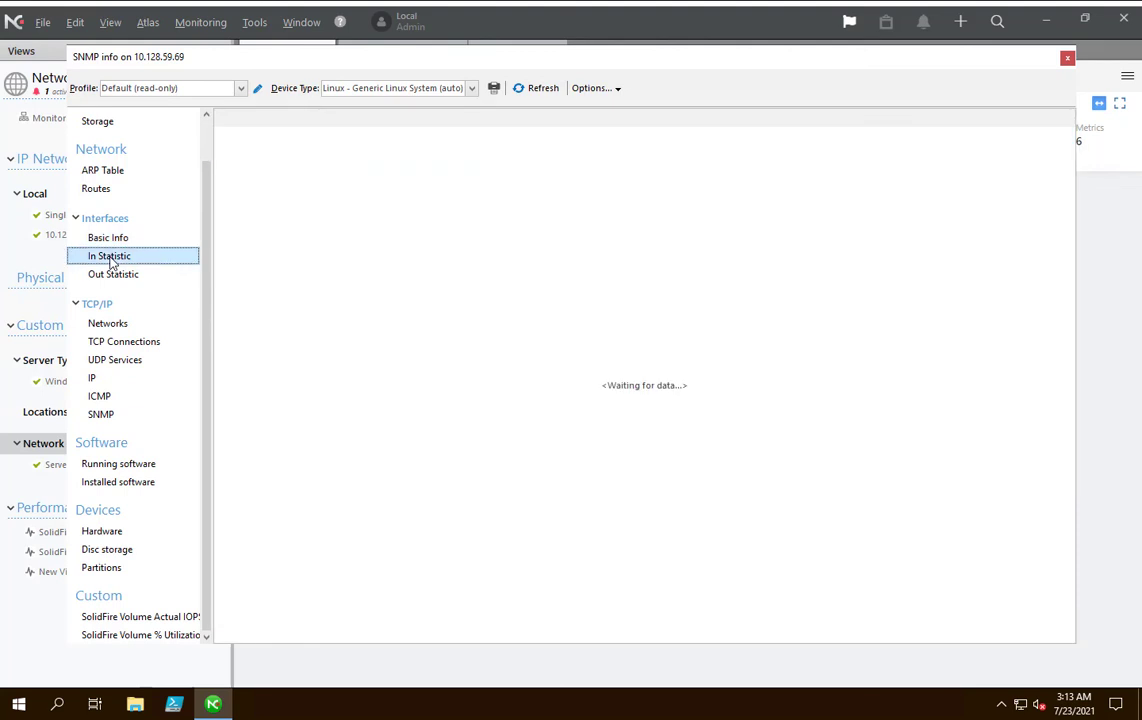